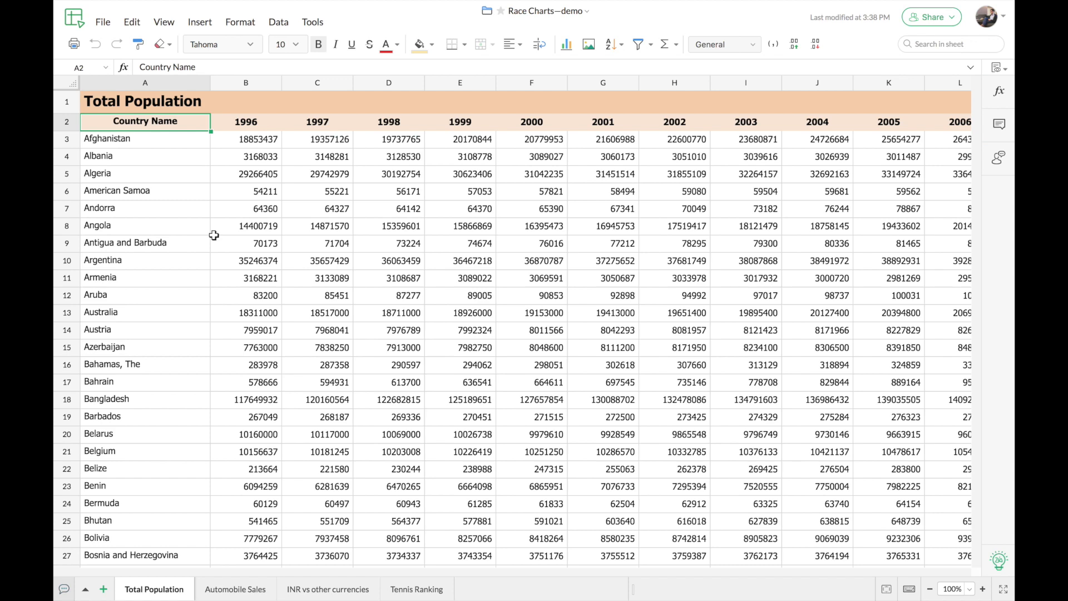
Step: Review the total population data, insert a race chart of range A2:X219, and play its animation
scroll(214, 235, "down", 9)
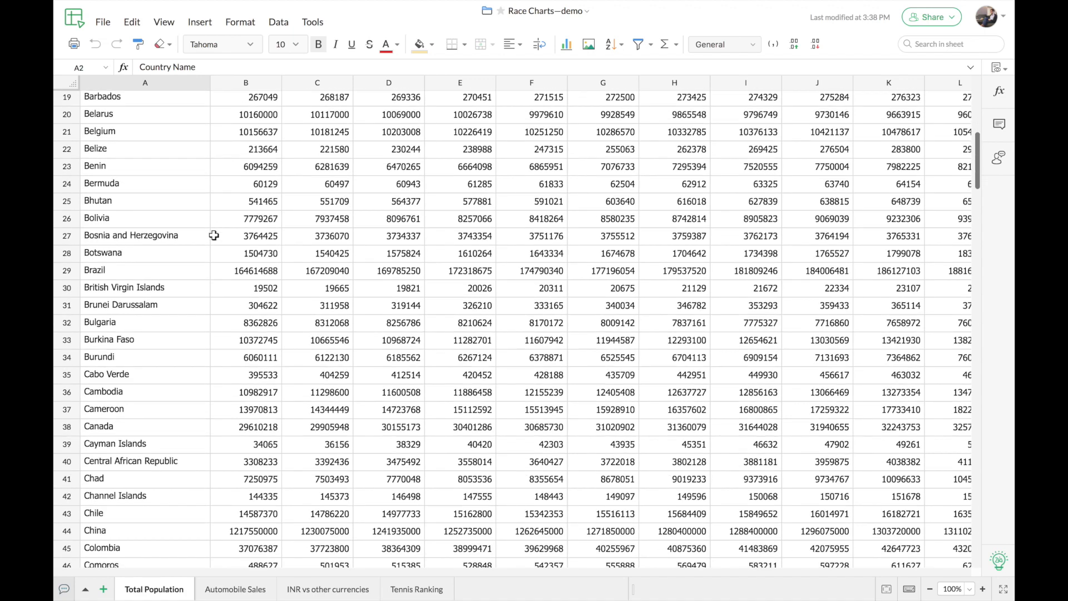
scroll(214, 235, "up", 12)
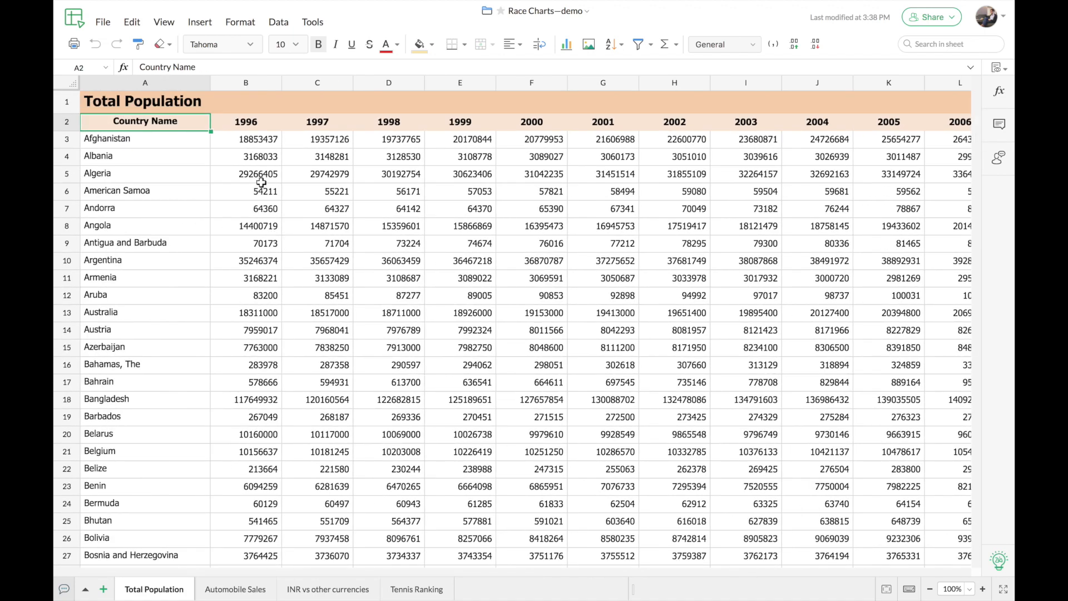
scroll(271, 162, "right", 12)
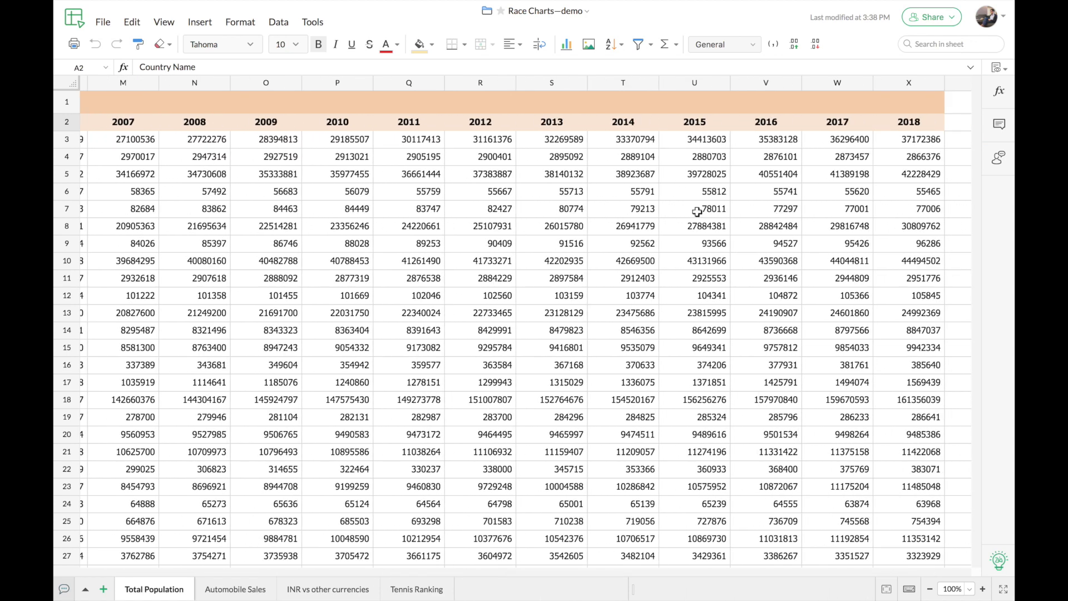
scroll(697, 212, "left", 10)
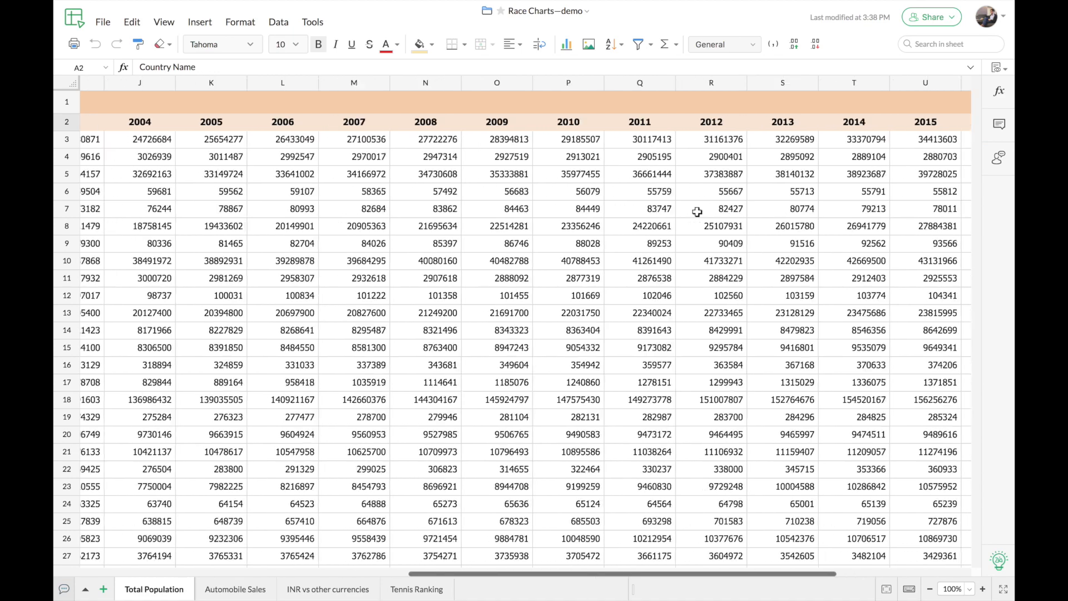
scroll(445, 217, "left", 2)
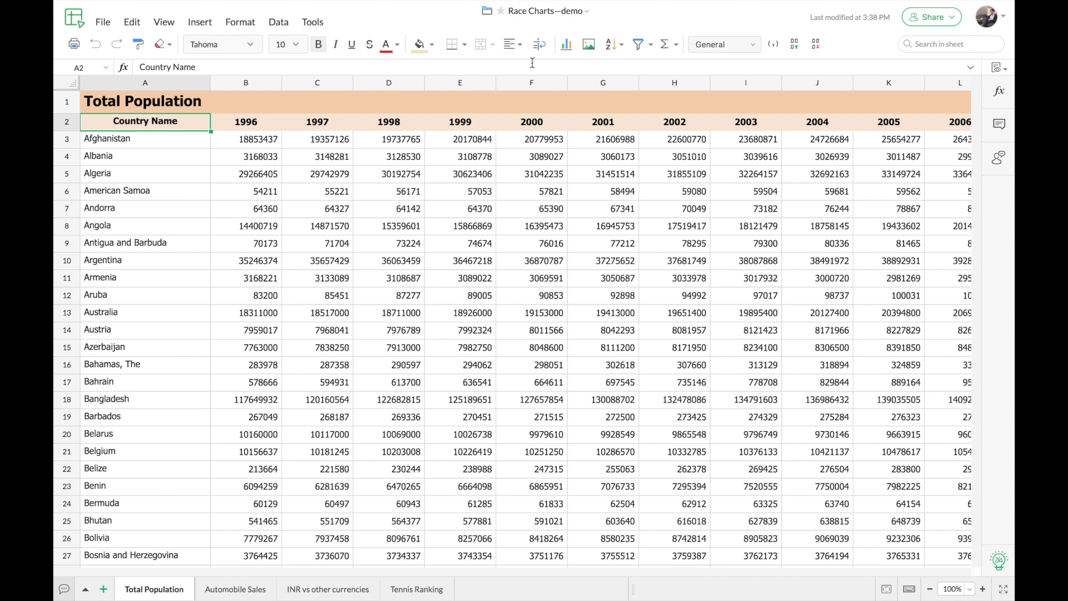
left_click(568, 54)
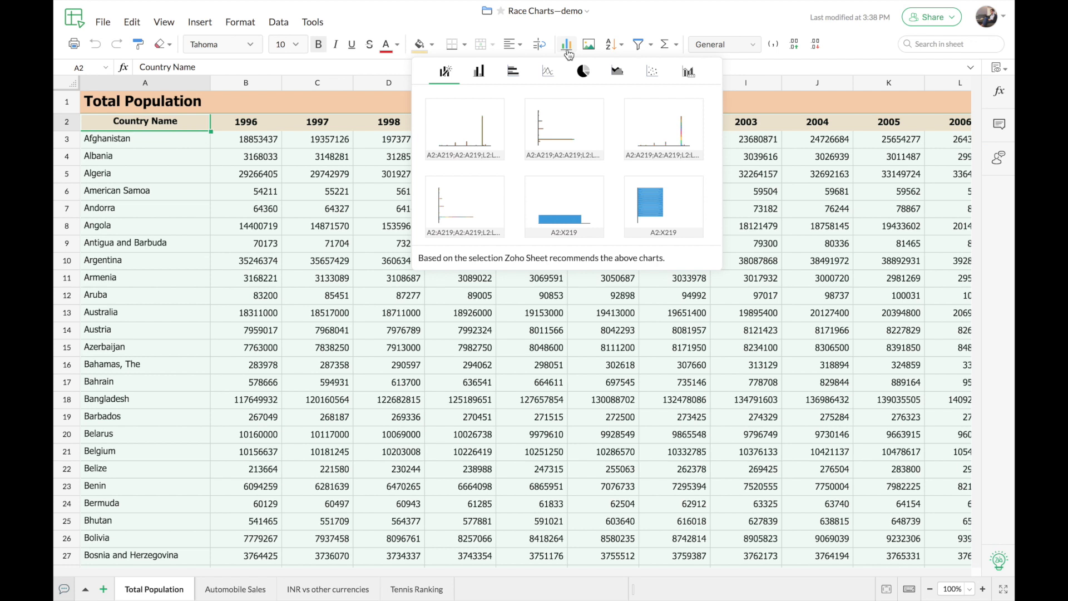
left_click(513, 81)
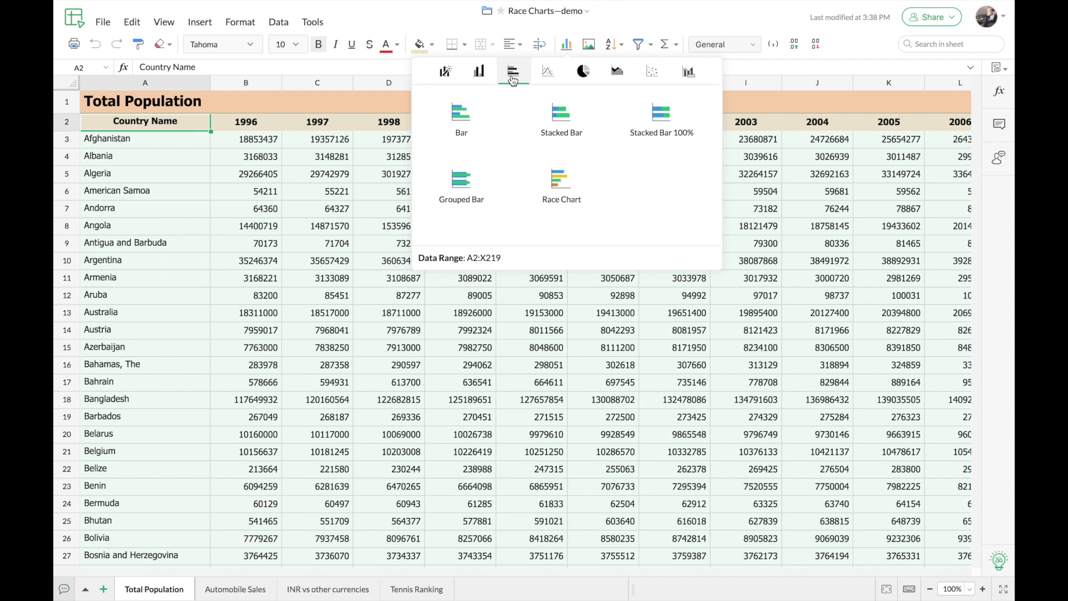
left_click(537, 182)
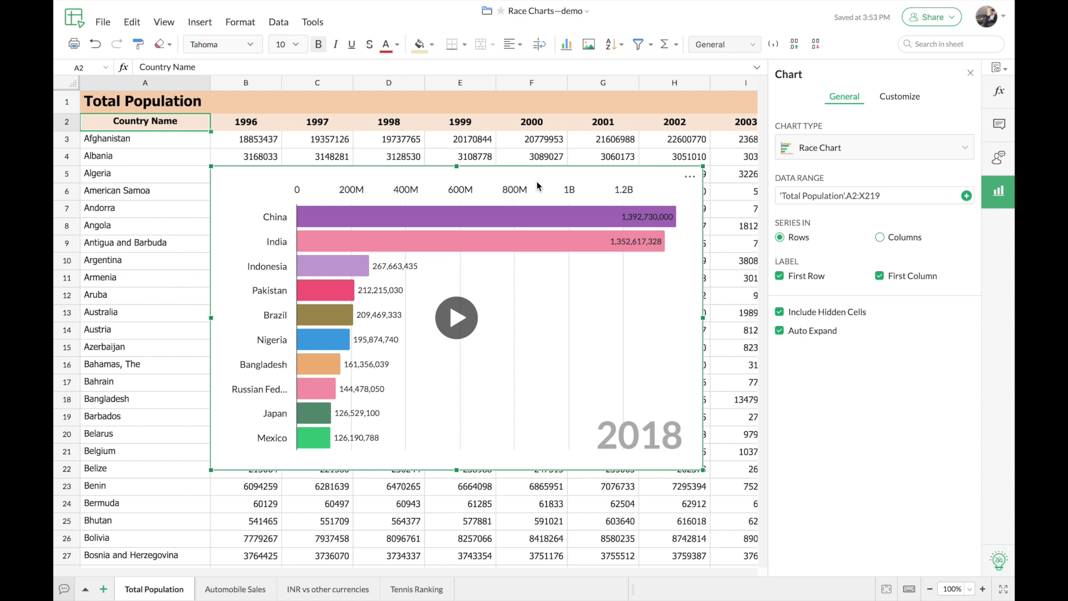
left_click(458, 320)
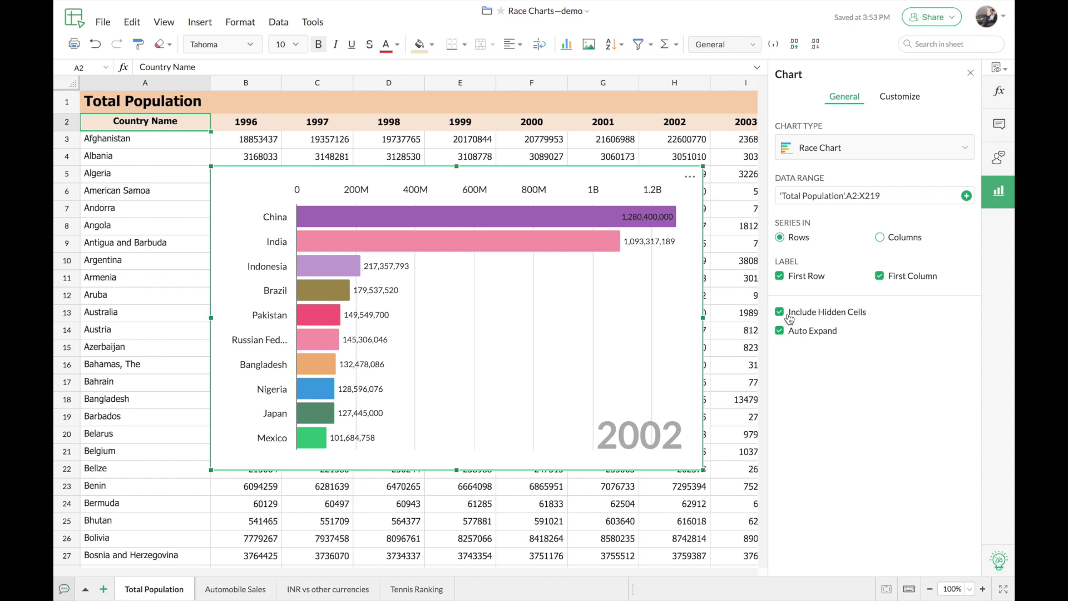
Step: Title the race chart "Total Population" and align the title left
left_click(900, 97)
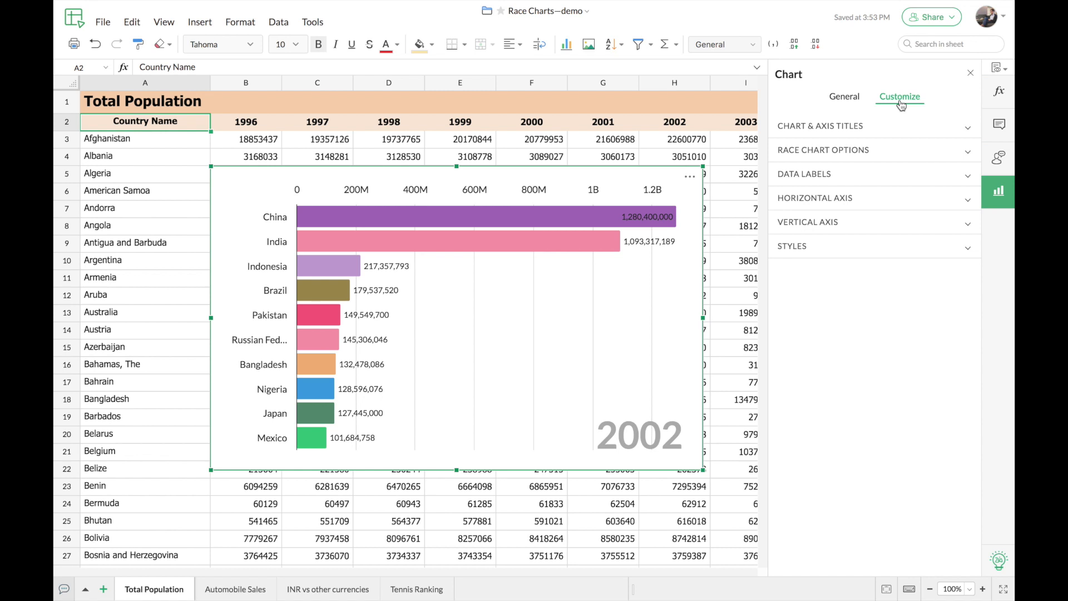
left_click(856, 127)
type("Total ")
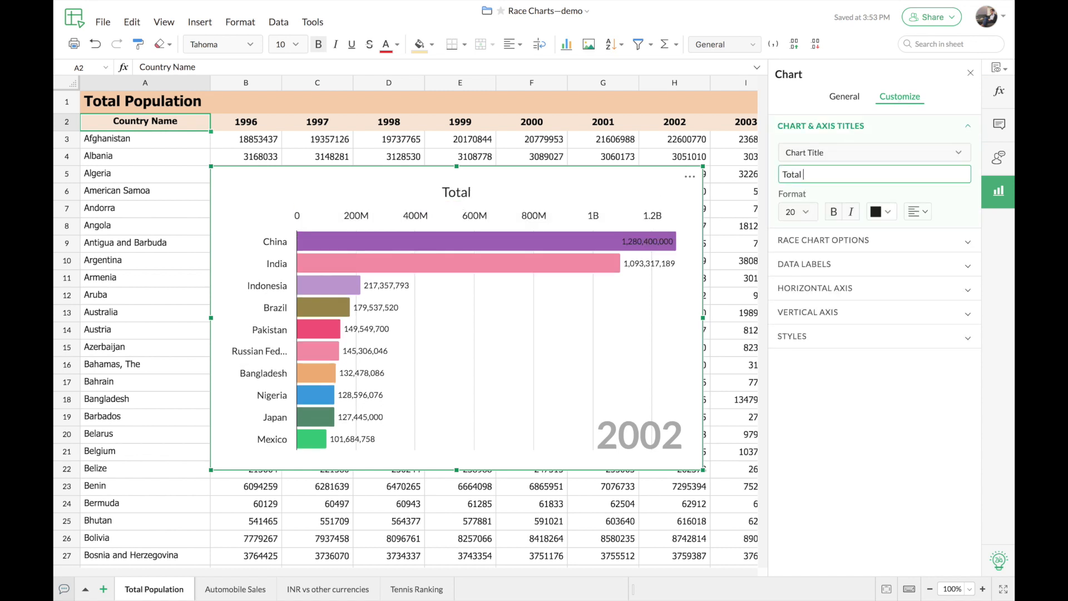
type("Population")
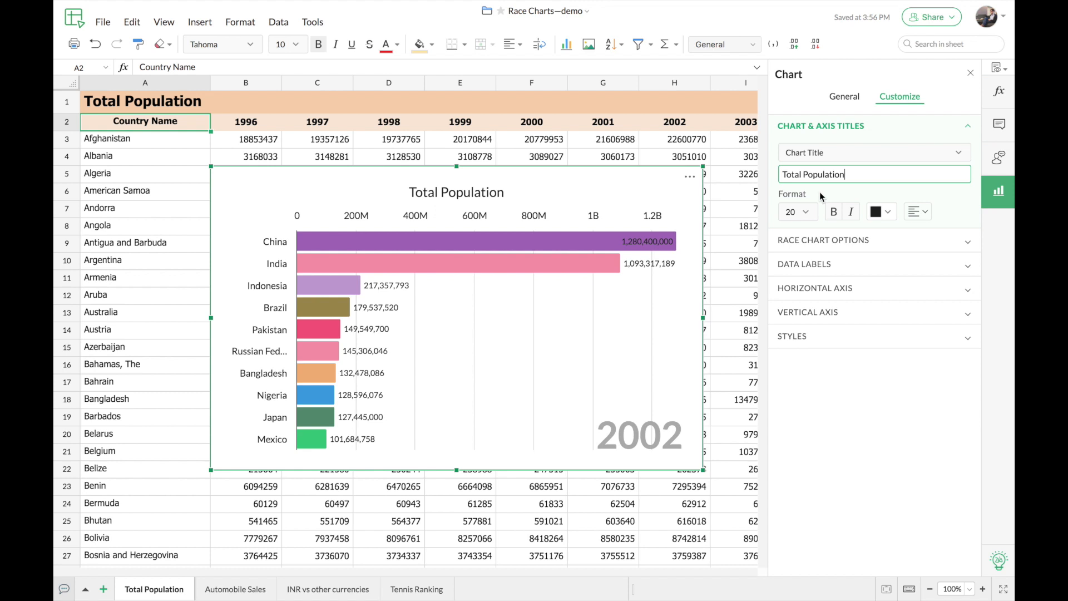
left_click(927, 215)
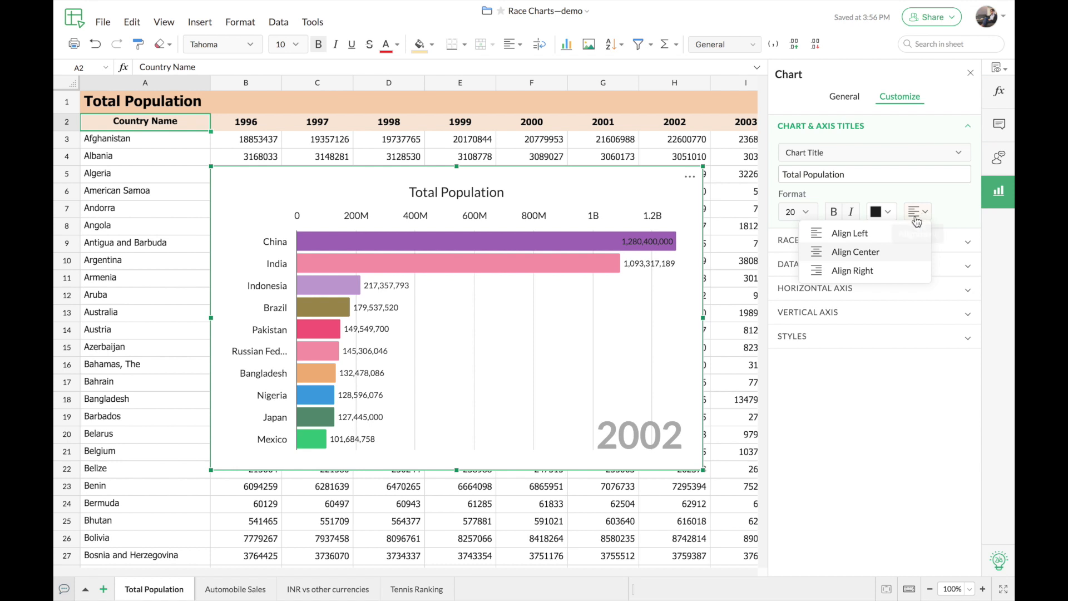
left_click(877, 239)
Step: Add the subtitle "Top 10 Countries" to the race chart
left_click(848, 162)
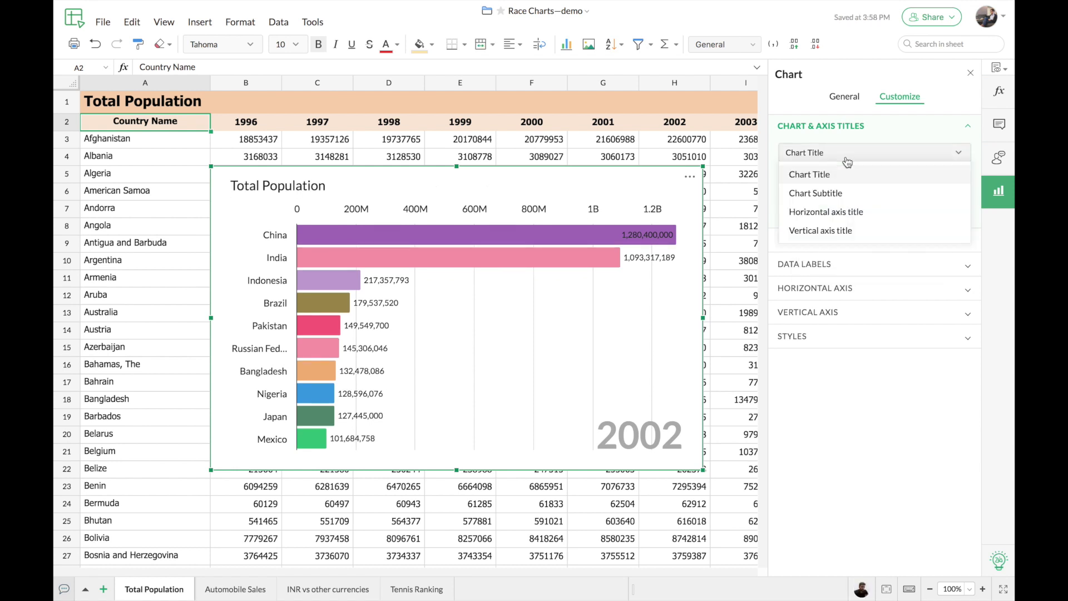
left_click(848, 199)
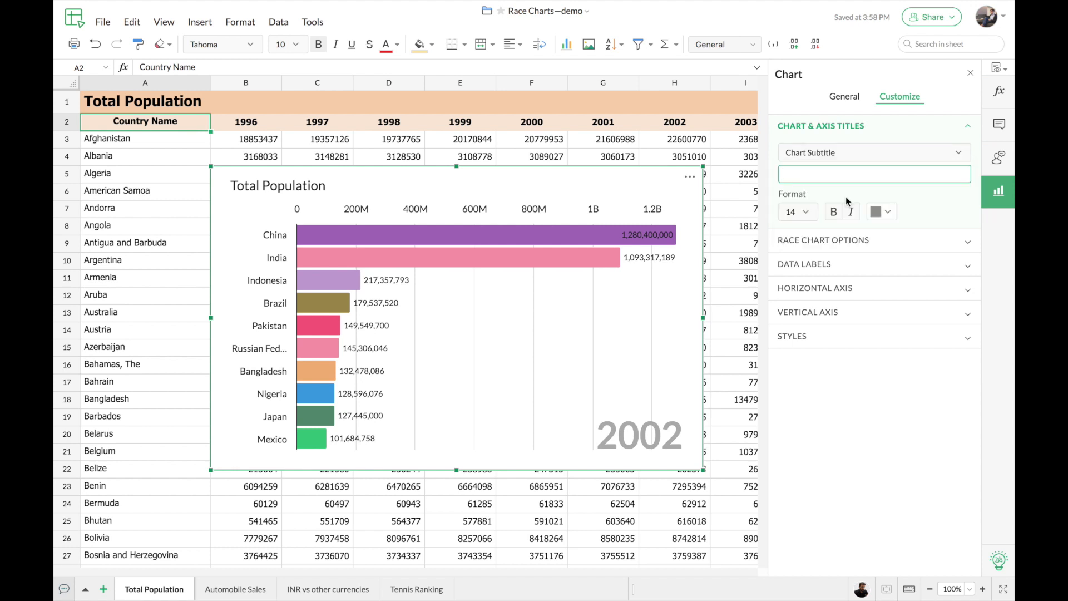
type("Top 10 Countries")
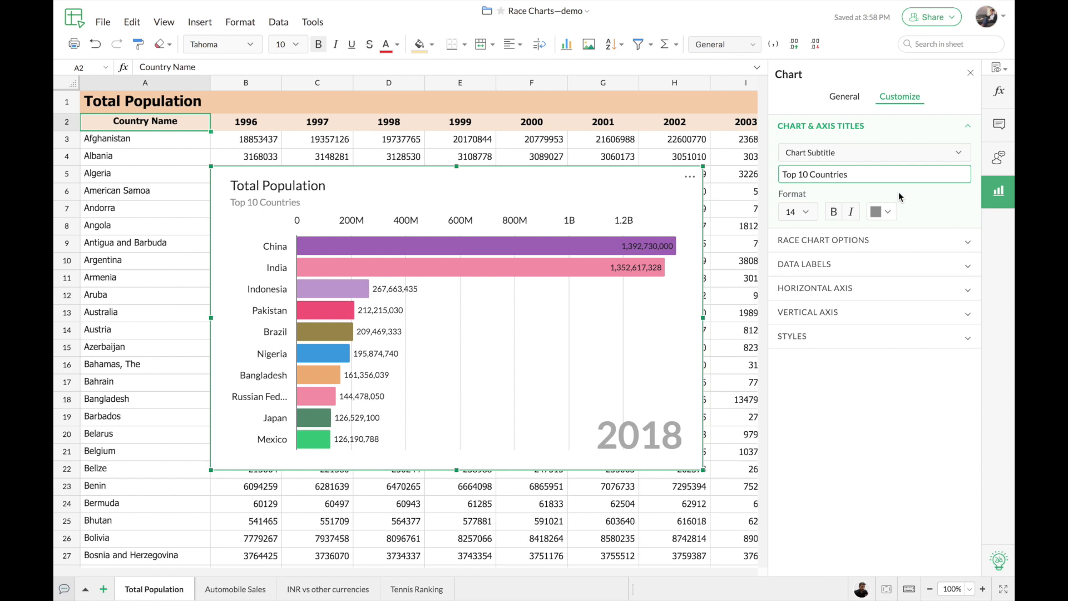
Step: Check the chart's Top/Bottom ranking choices and set the race chart's animation duration to 0.30 s
left_click(887, 243)
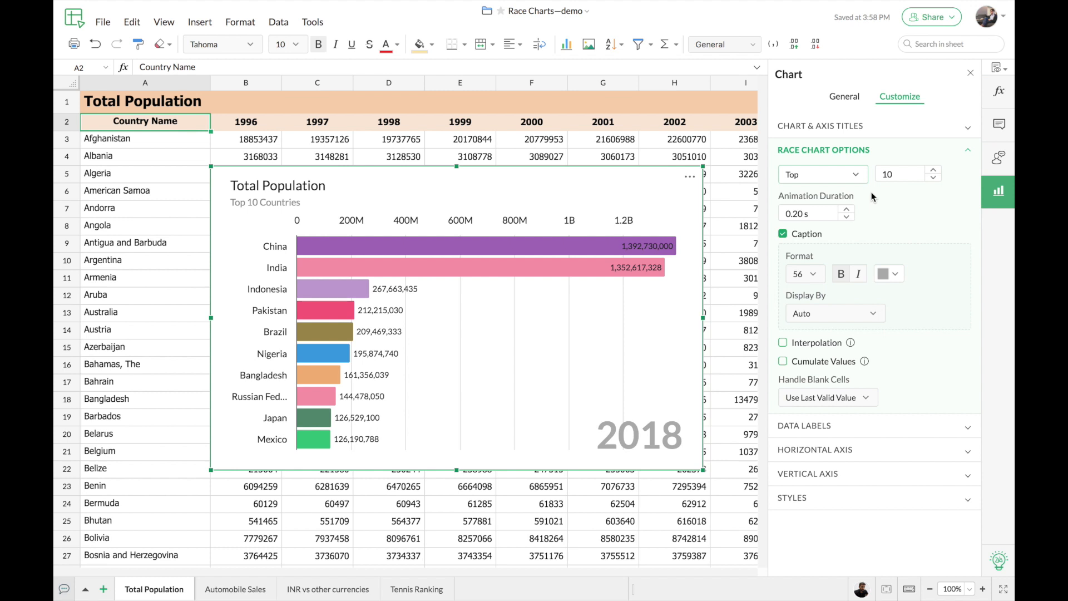
left_click(860, 179)
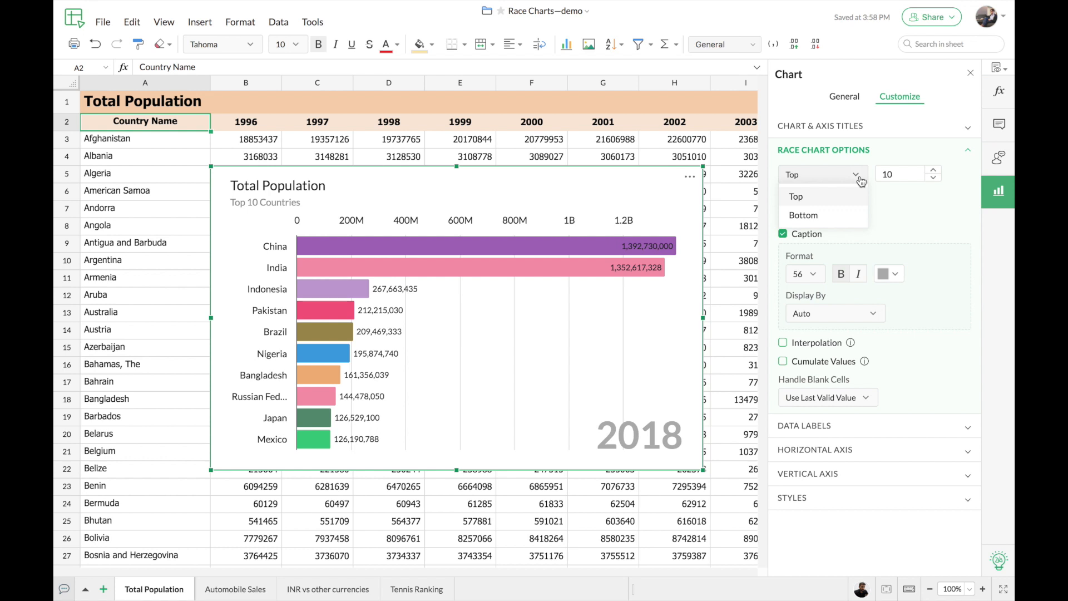
left_click(861, 179)
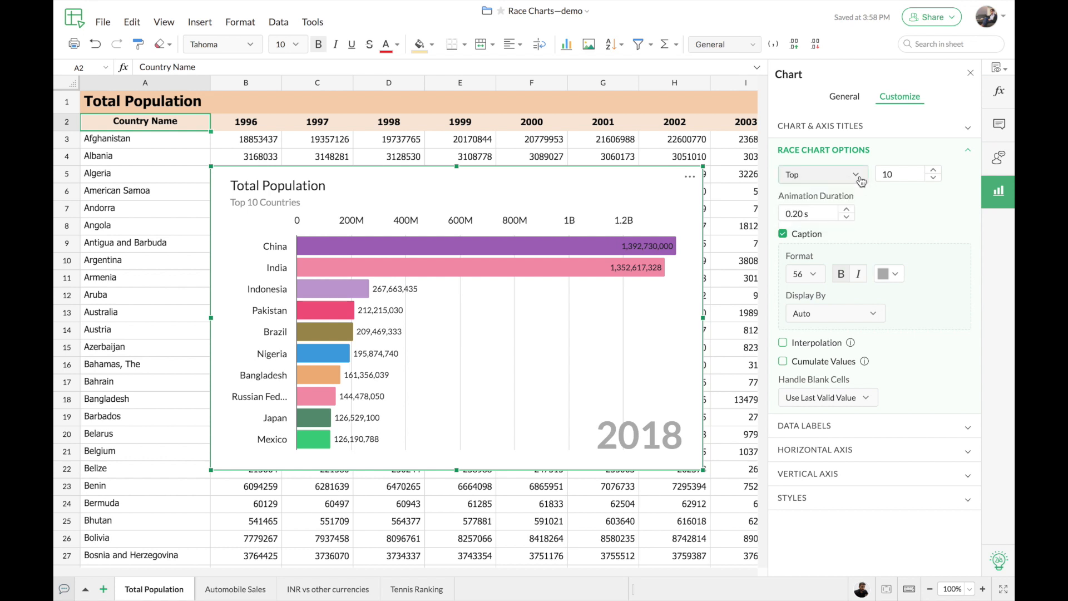
left_click(898, 172)
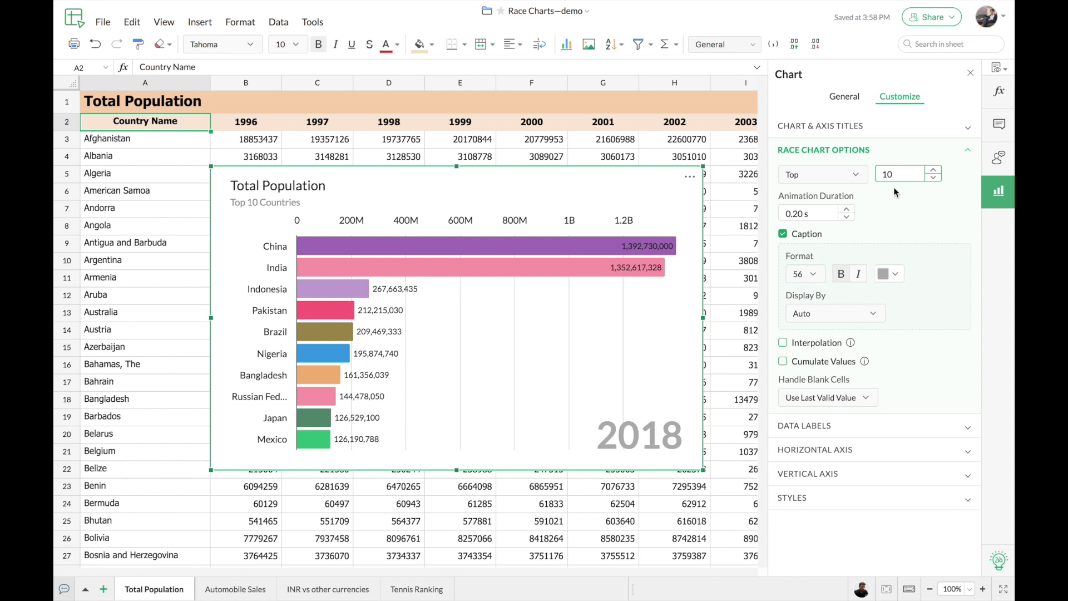
left_click(894, 188)
left_click(847, 211)
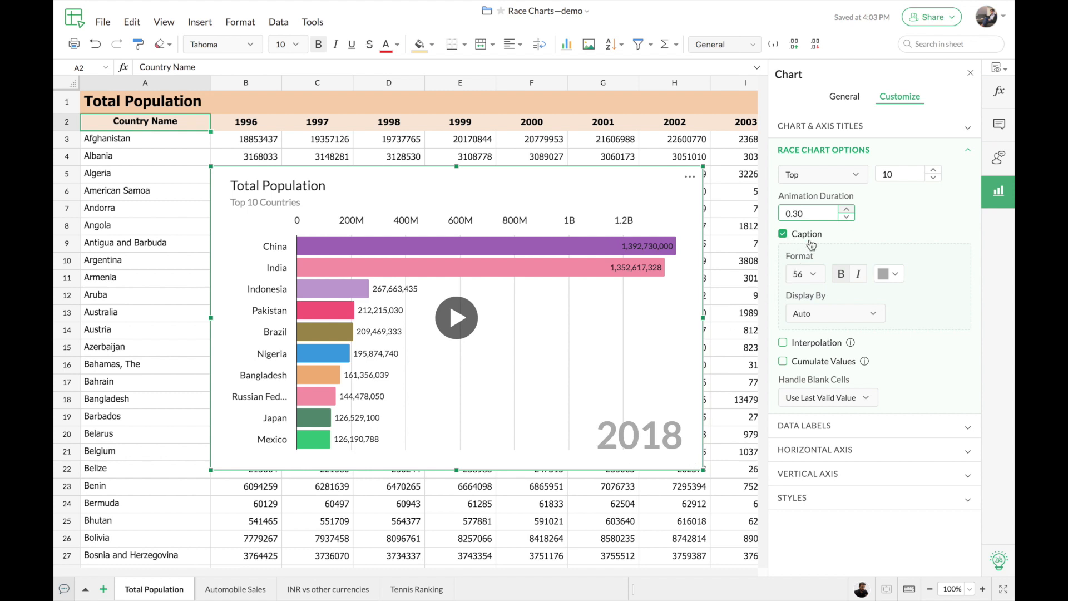
Step: Try hiding the race chart's year caption, restore it, and view the caption's Display By choices
left_click(783, 235)
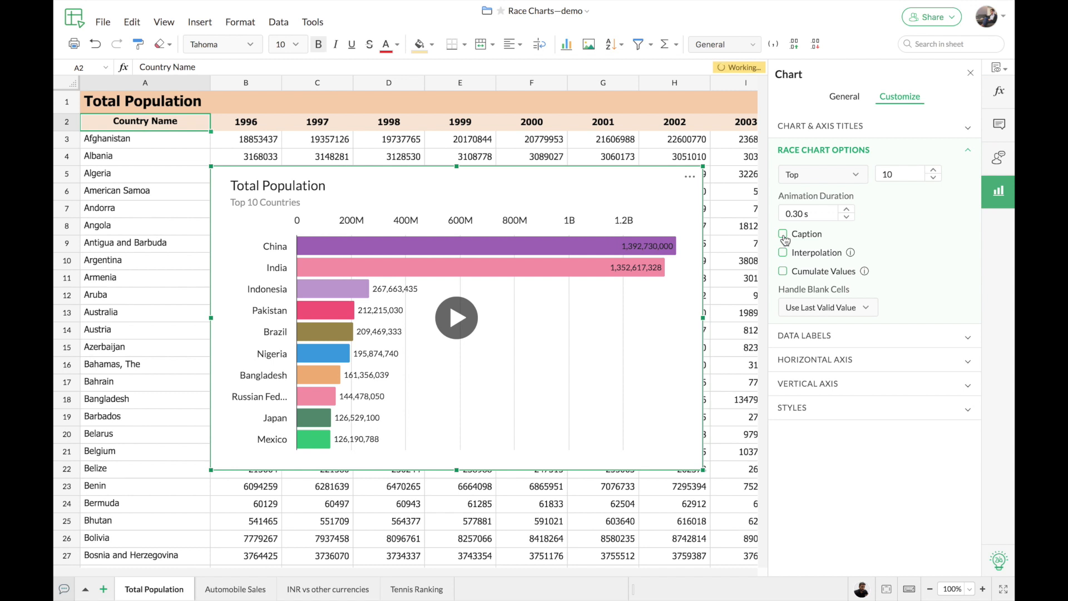
left_click(784, 234)
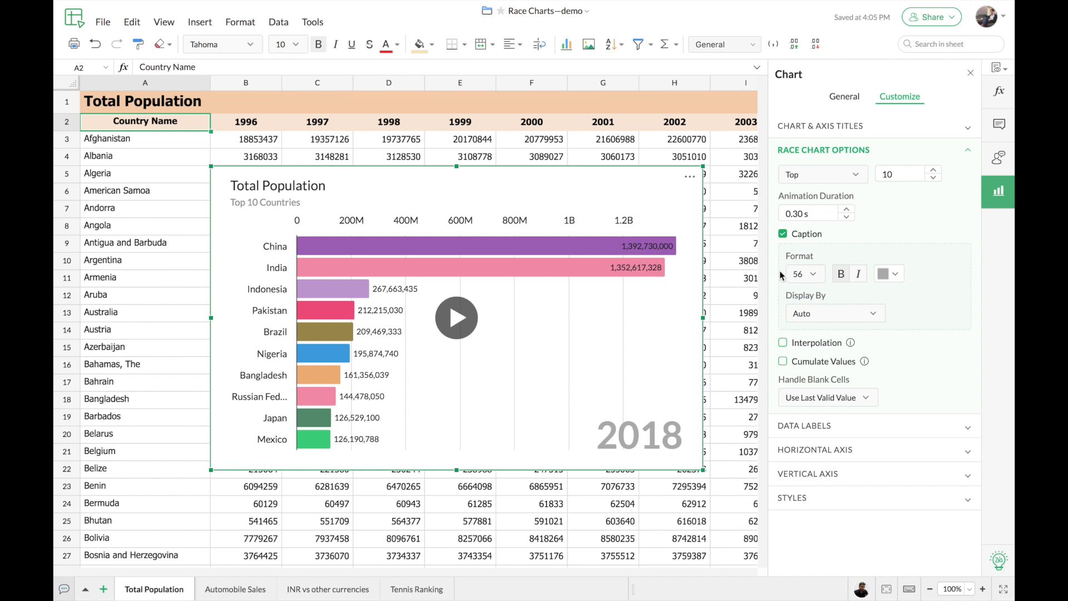
left_click(876, 315)
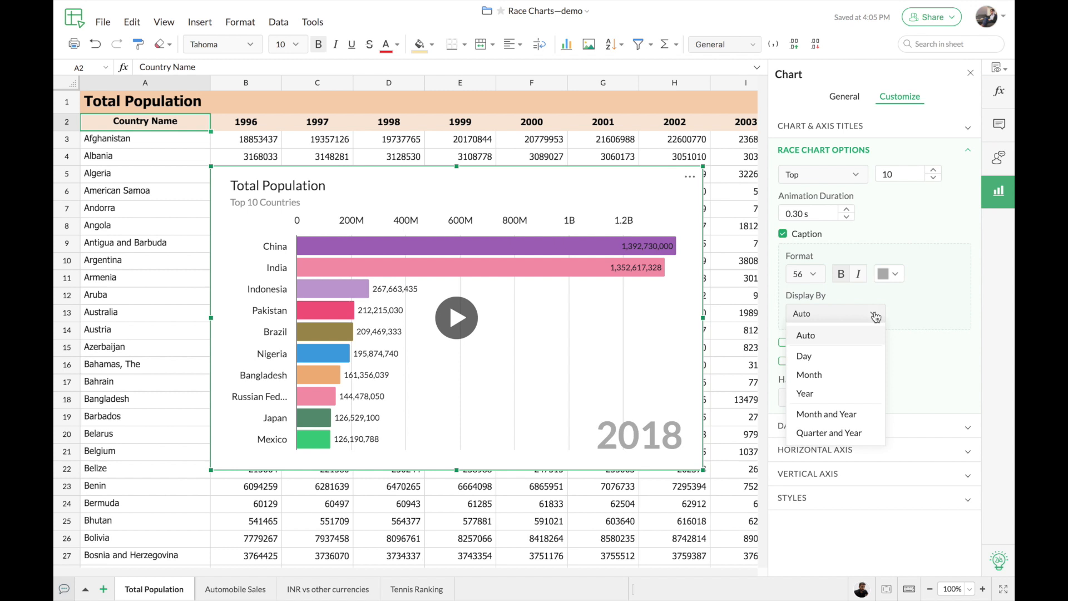
left_click(875, 315)
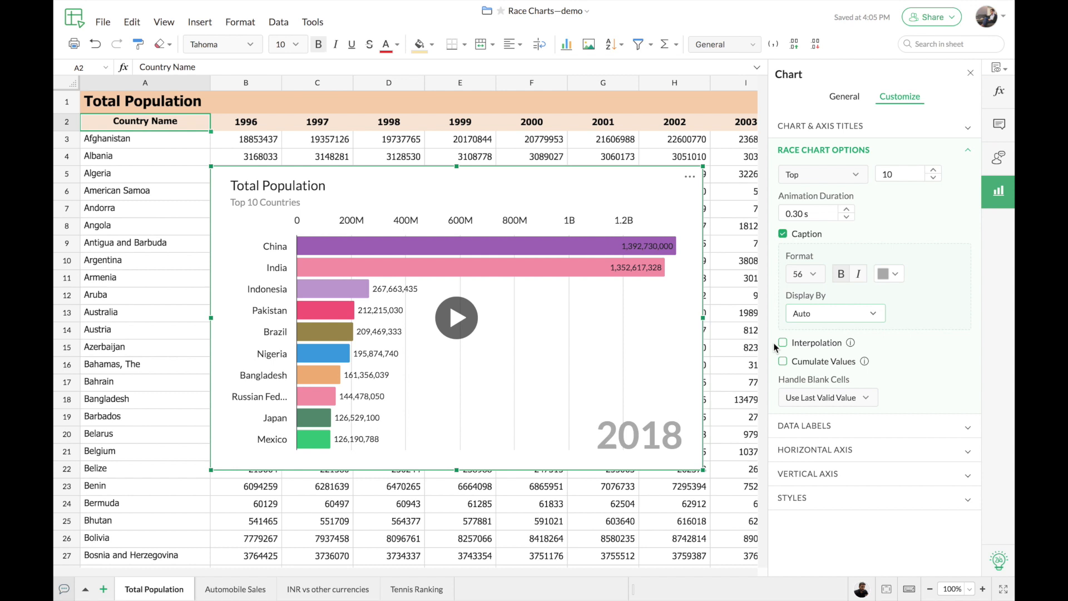
Step: Enable interpolation for the race chart, playing the animation before and after the change
left_click(457, 319)
left_click(783, 343)
left_click(456, 322)
Step: Choose Use Last Valid Value for handling blank cells and close the chart settings
left_click(867, 398)
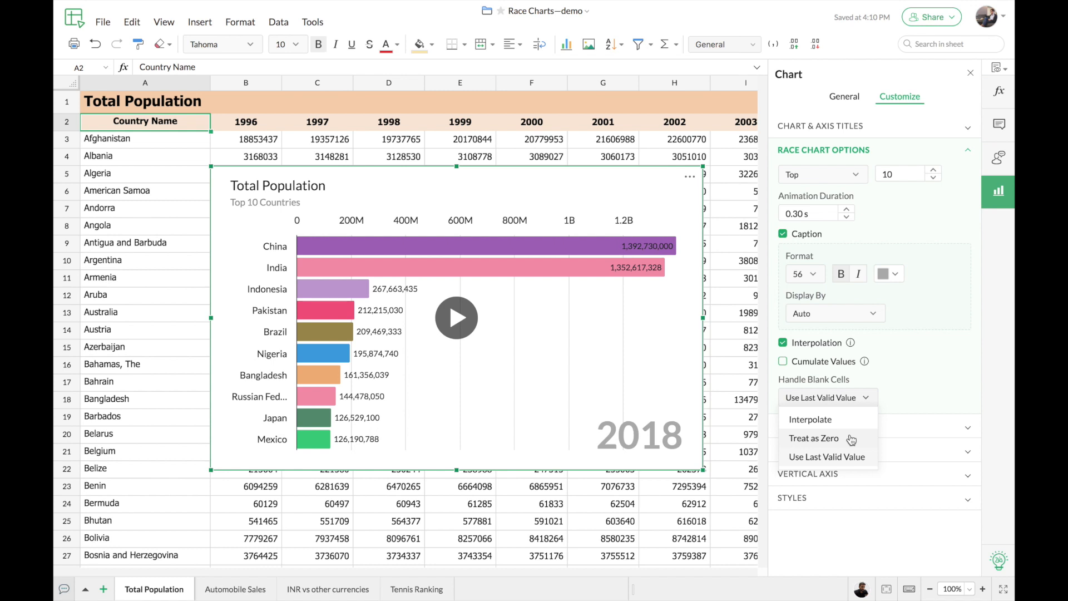
left_click(870, 460)
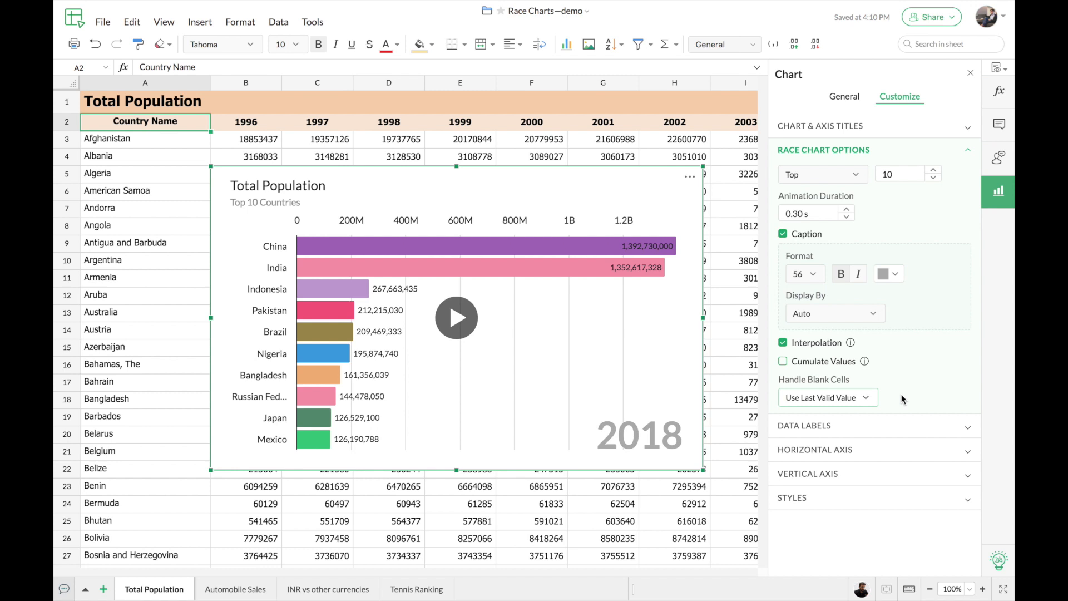
left_click(602, 197)
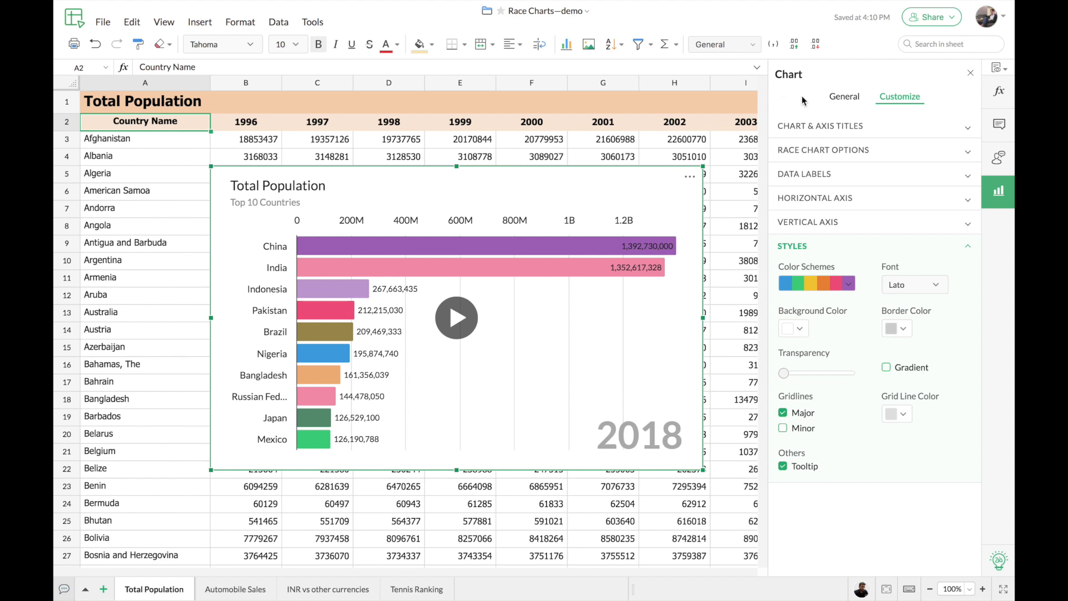
left_click(971, 73)
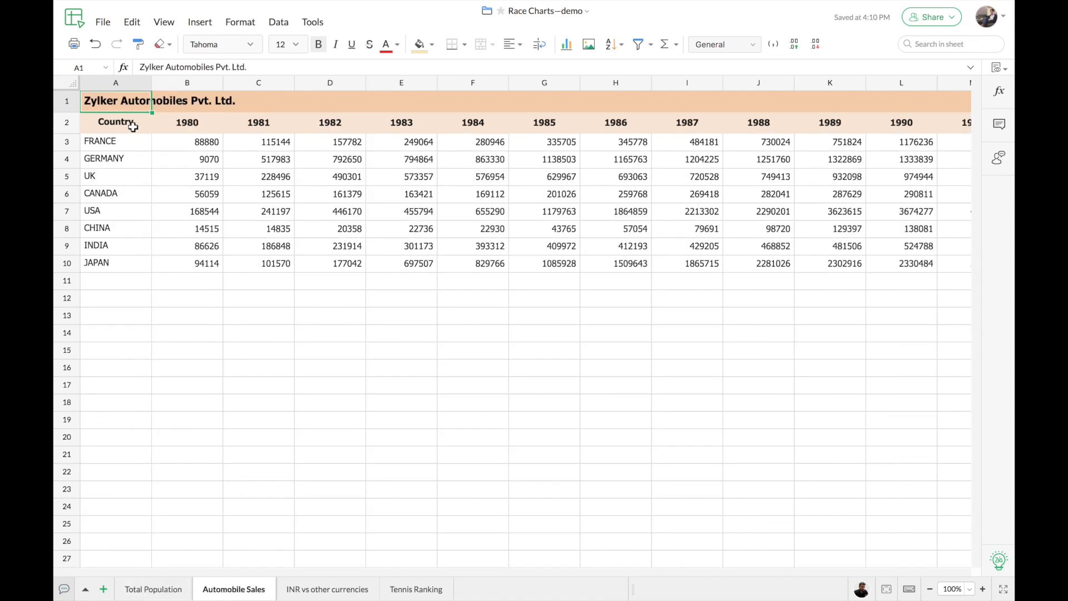
Step: On the Automobile Sales sheet, insert a race chart of the country sales data starting at cell A2
left_click(132, 126)
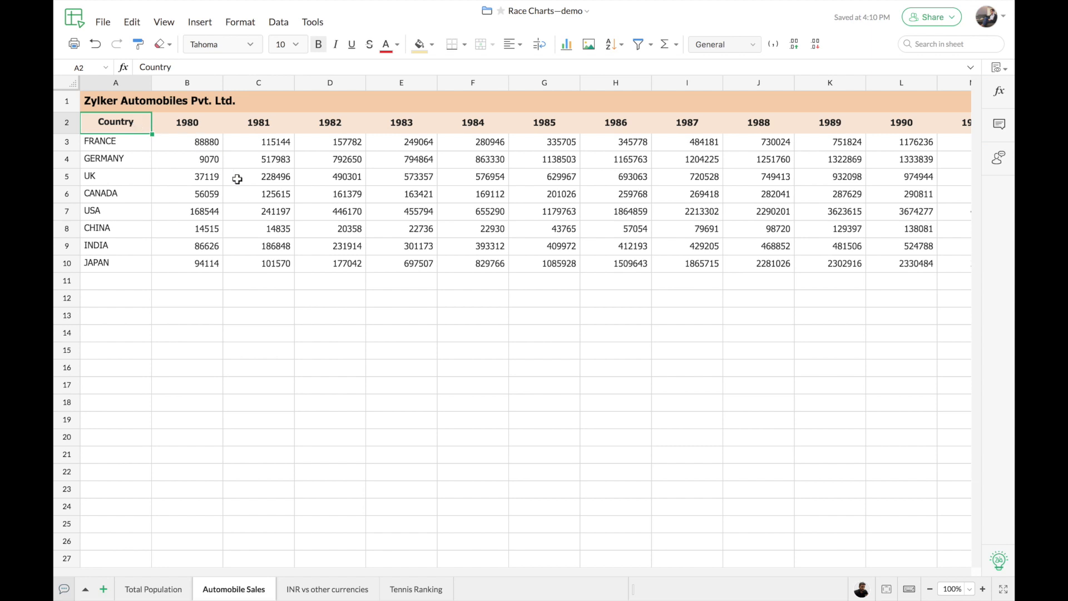
scroll(239, 180, "right", 6)
scroll(238, 179, "right", 3)
left_click(567, 53)
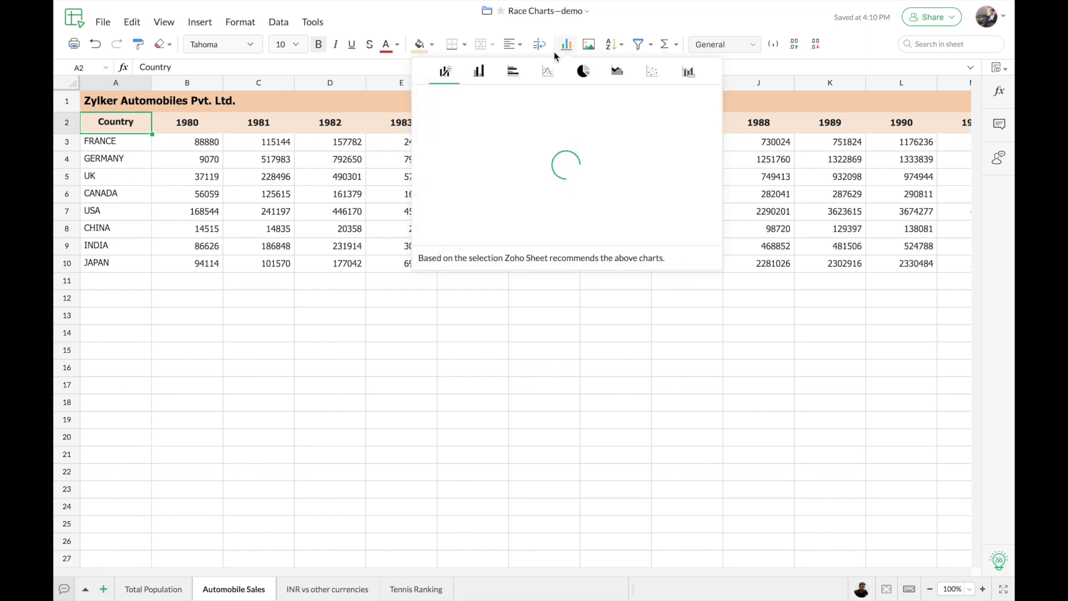
left_click(520, 74)
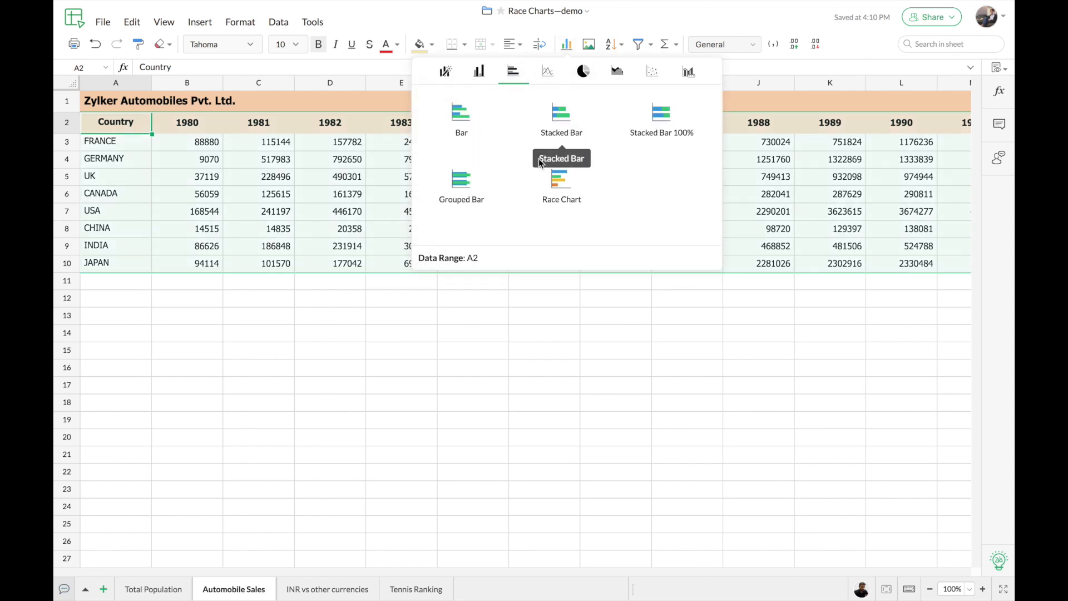
left_click(540, 182)
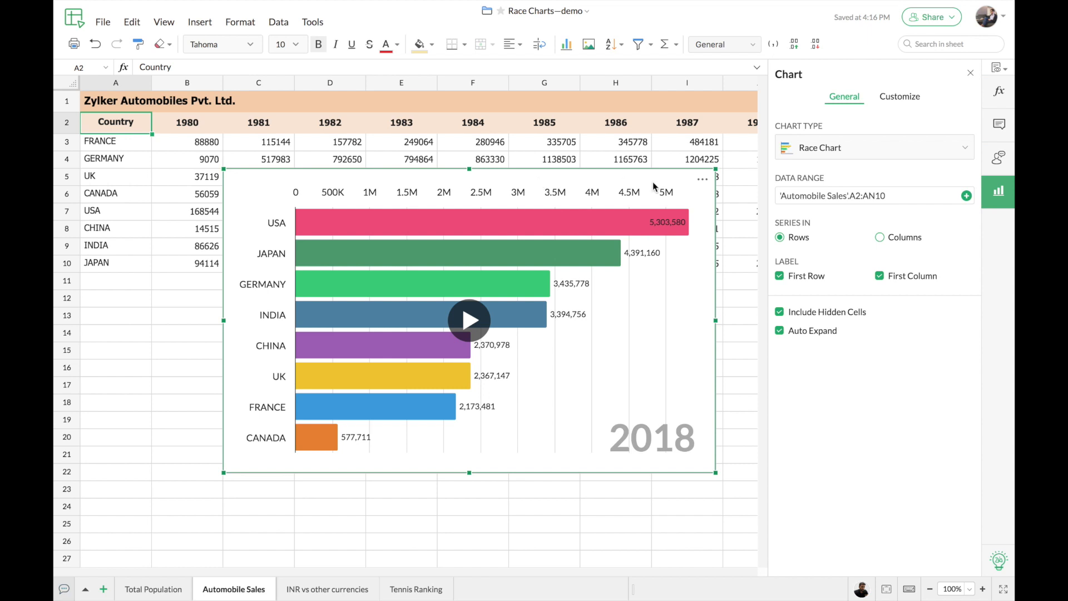
Step: Title the automobile sales race chart "Top 5 Countries—Passenger Car Sales" and give it the subtitle "1980-2018"
left_click(897, 98)
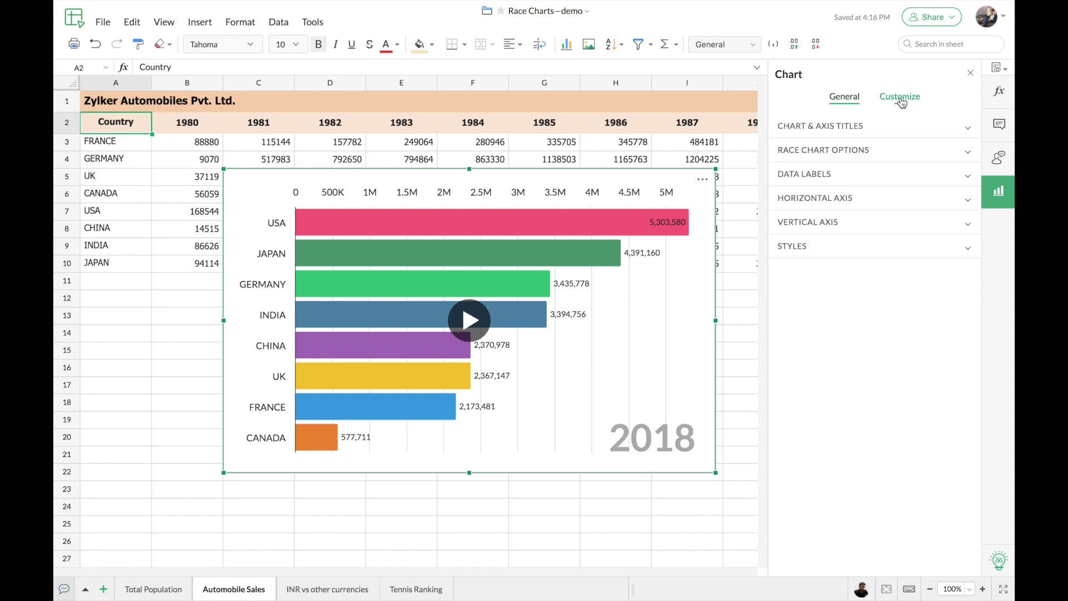
left_click(845, 127)
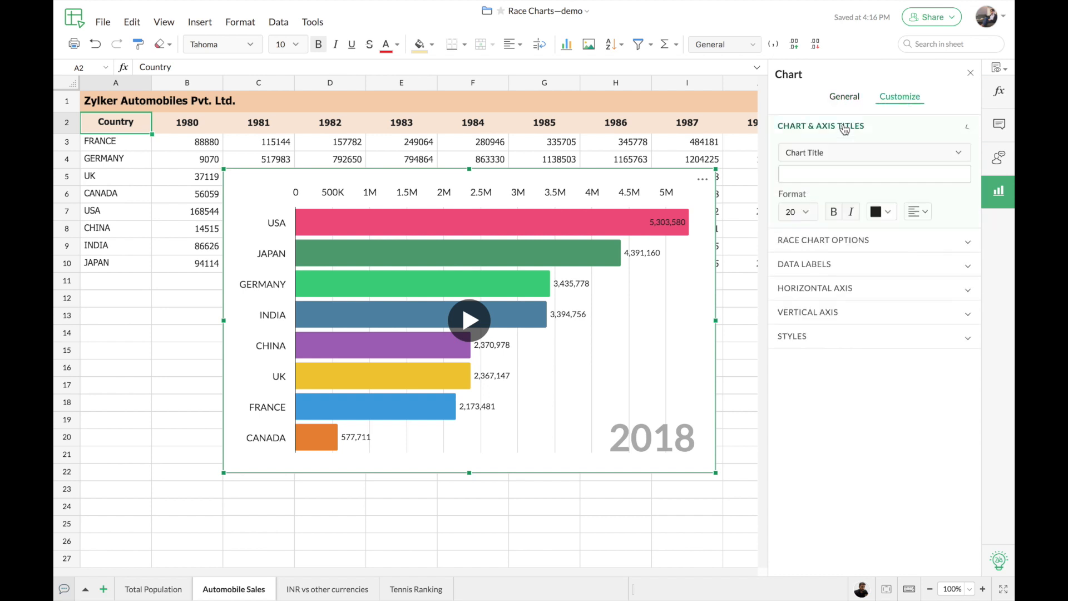
left_click(822, 173)
type("Top 5 Countries—Passenger Car Sales")
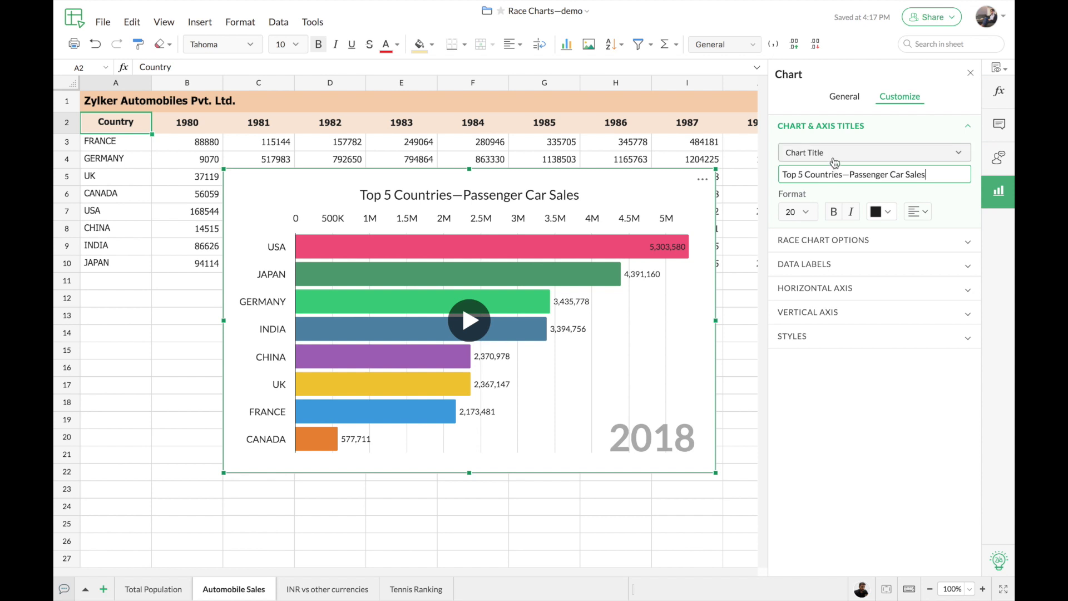
left_click(835, 156)
left_click(828, 189)
type("1980-2018")
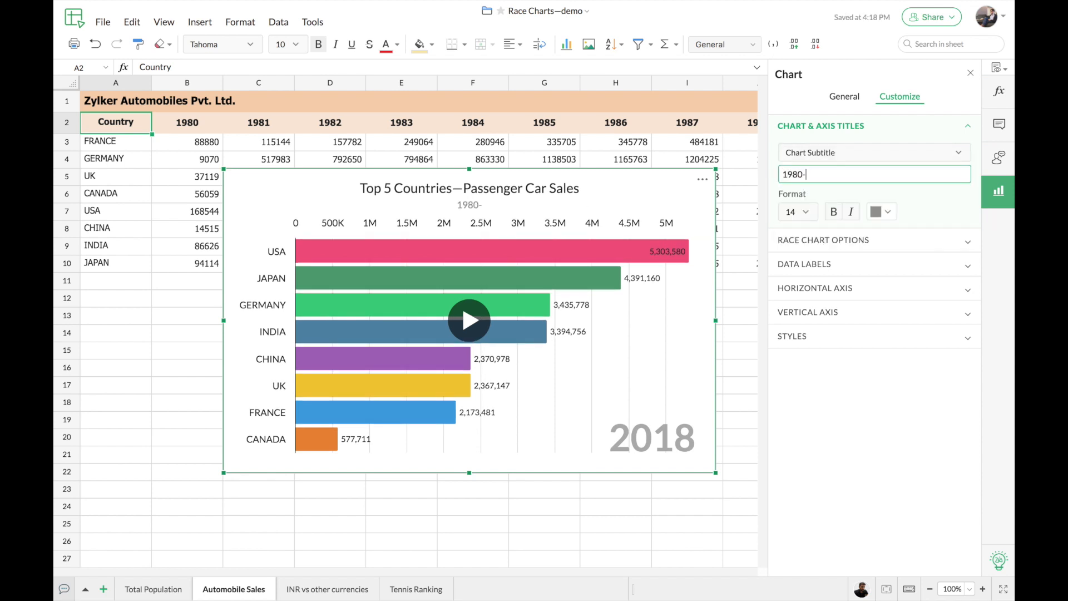
Step: Left-align the title of the automobile sales race chart
left_click(846, 153)
left_click(810, 174)
left_click(919, 211)
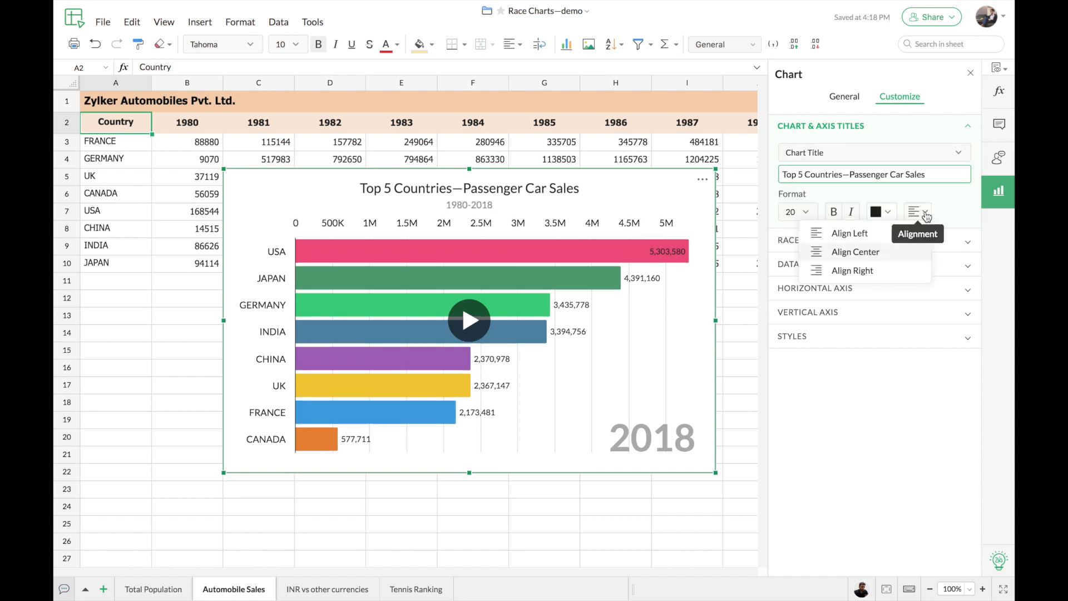
left_click(850, 228)
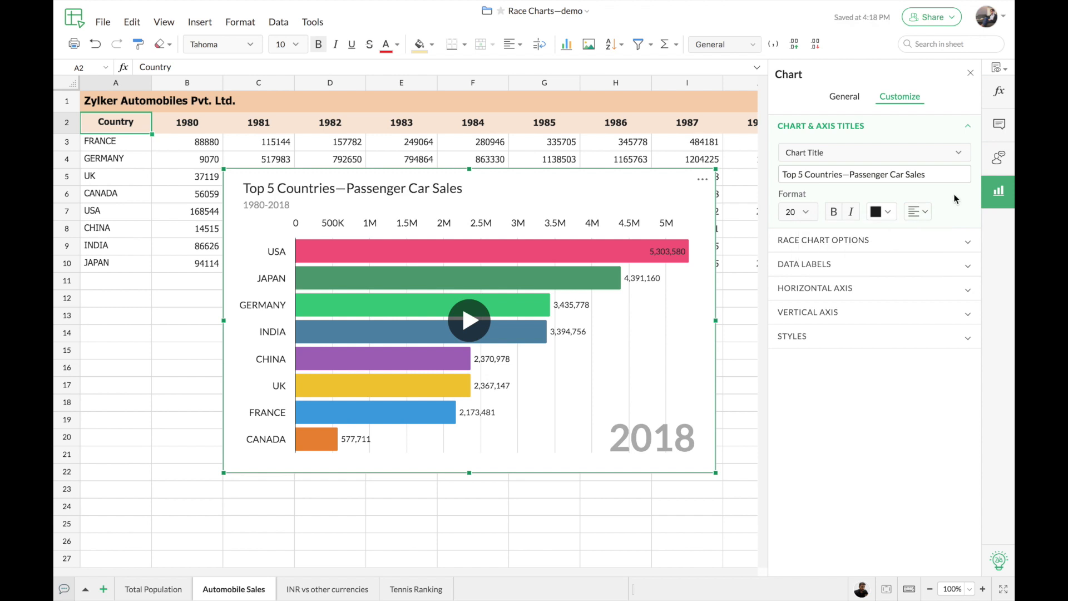
Step: Limit the race chart to the top 5 countries, enable Cumulate Values, and close the chart settings
left_click(889, 240)
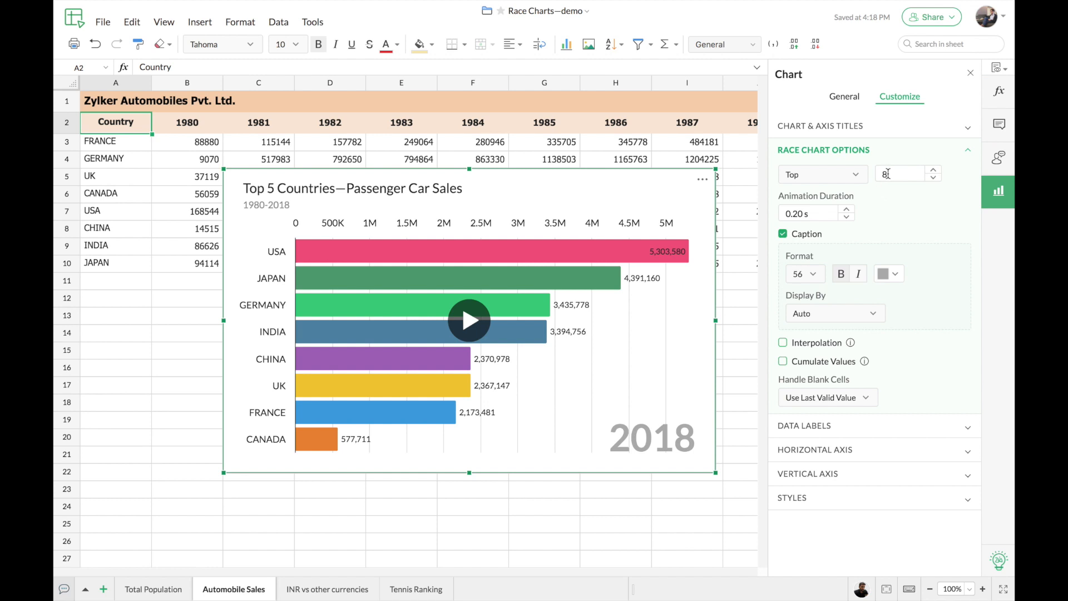
left_click(888, 175)
key("BackSpace")
type("5")
key("Return")
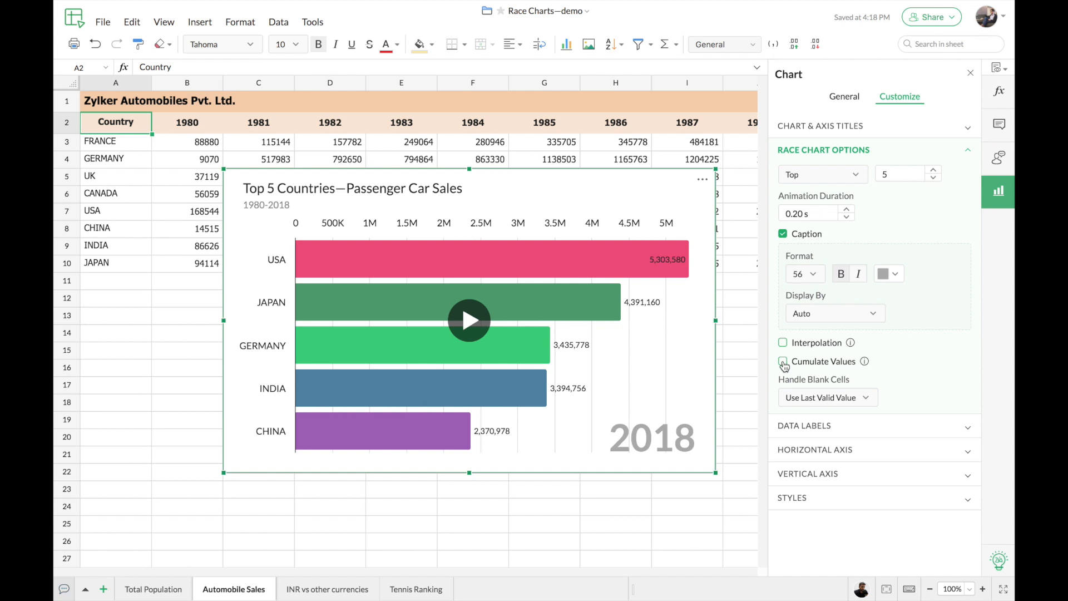
left_click(783, 362)
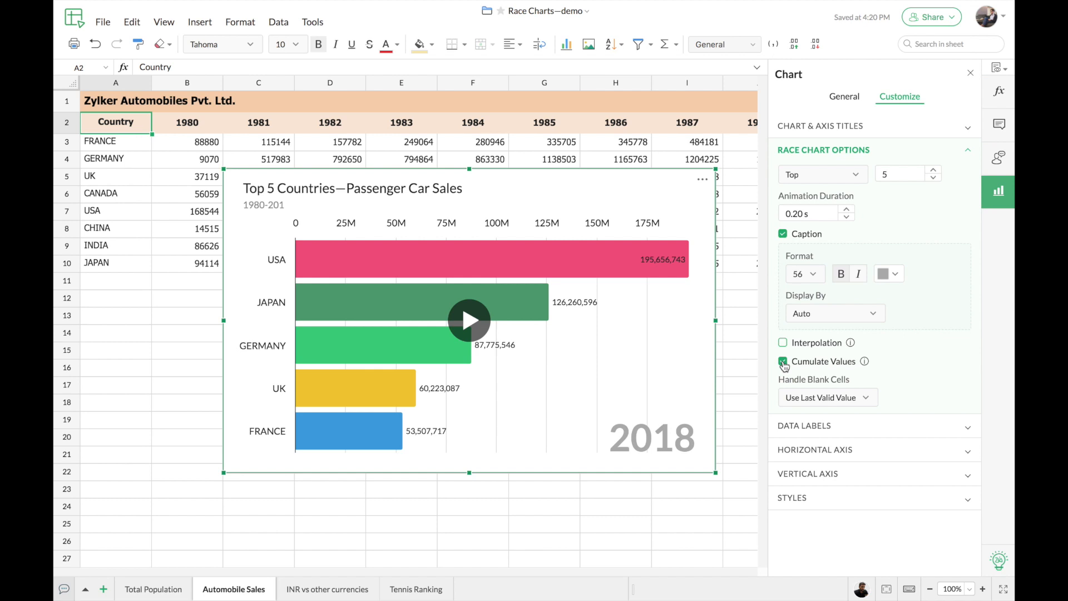
left_click(971, 75)
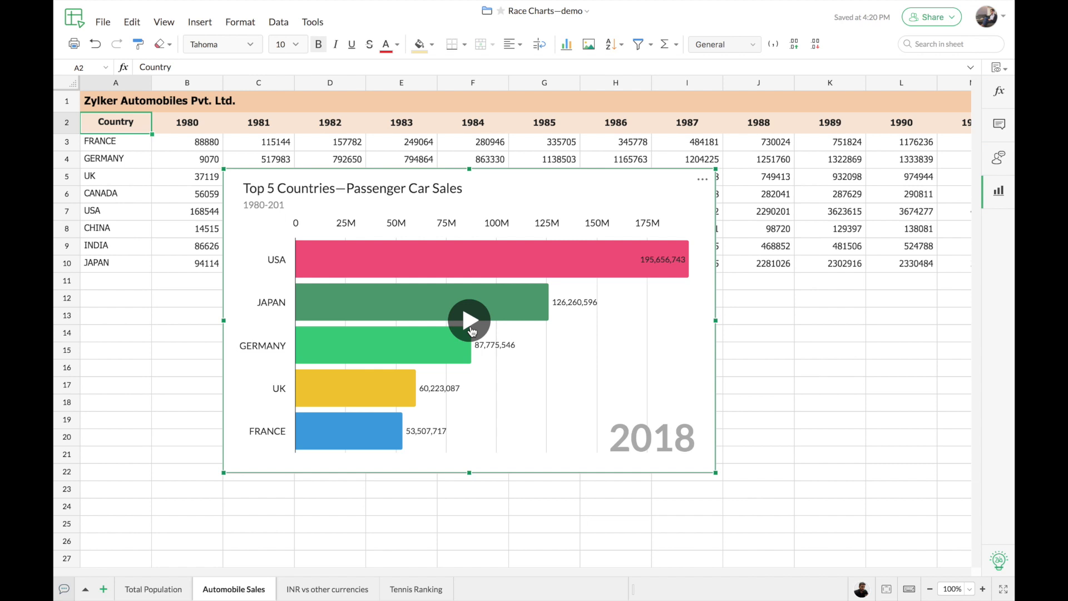
Step: Play the animation of the passenger car sales race chart and deselect the chart
left_click(471, 331)
left_click(765, 263)
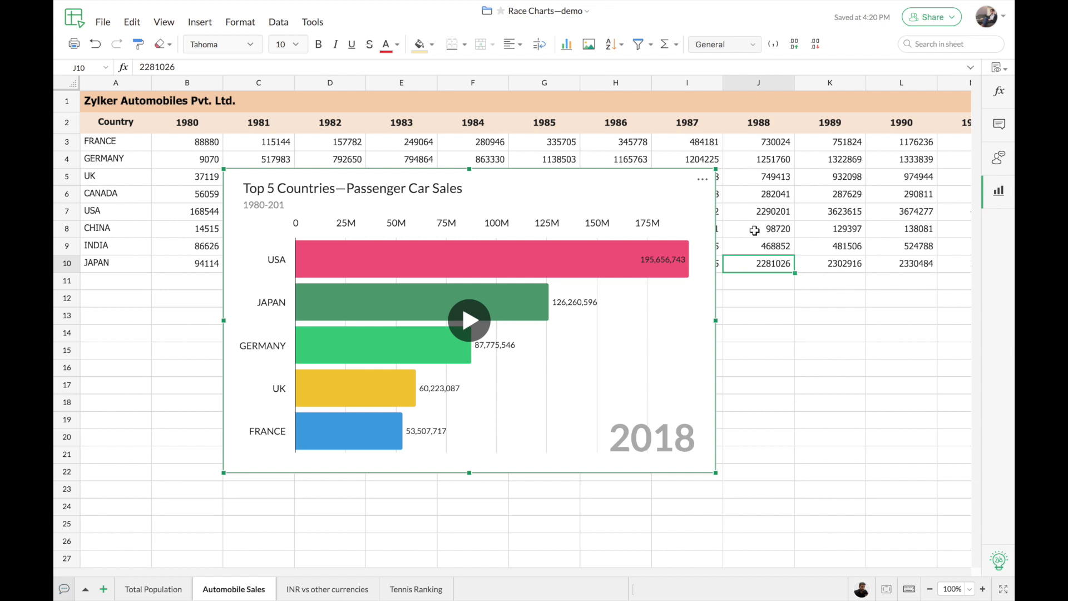
left_click(743, 246)
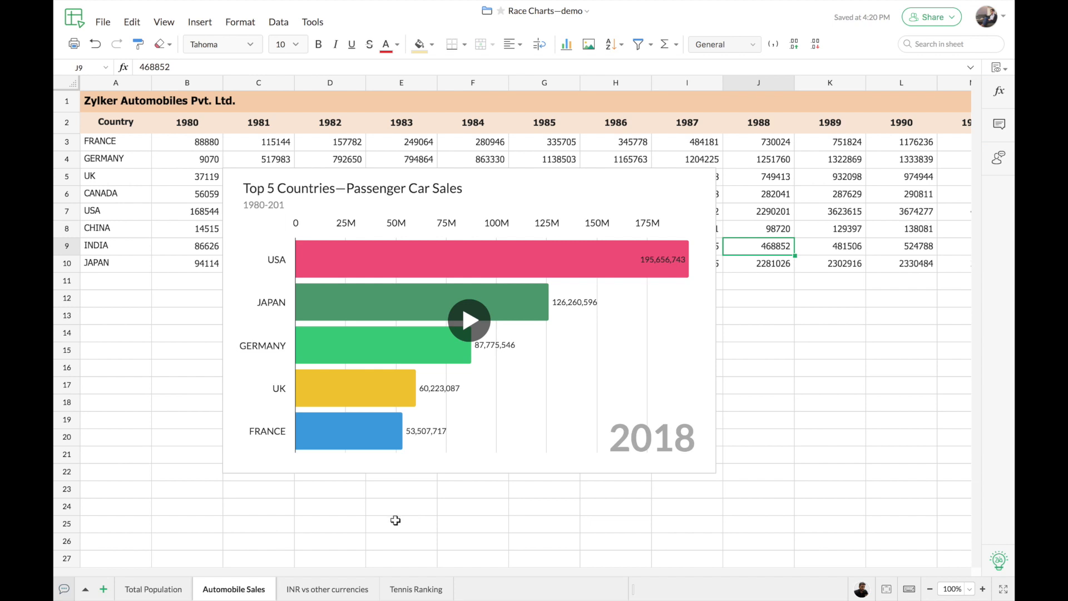
Step: Play the existing race charts on the INR vs other currencies and Tennis Ranking sheets
left_click(328, 590)
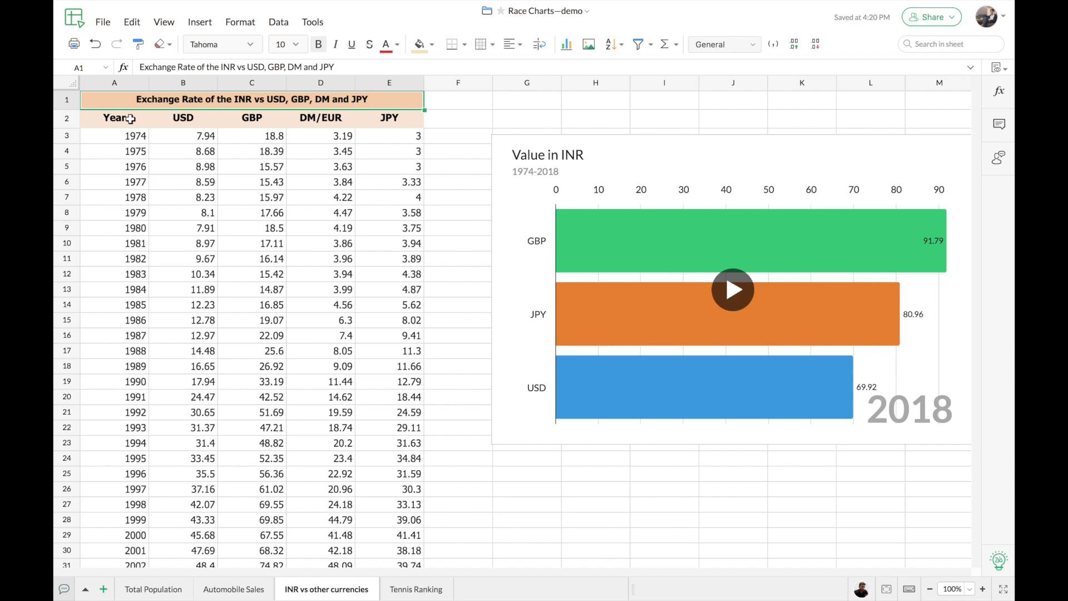
left_click(107, 136)
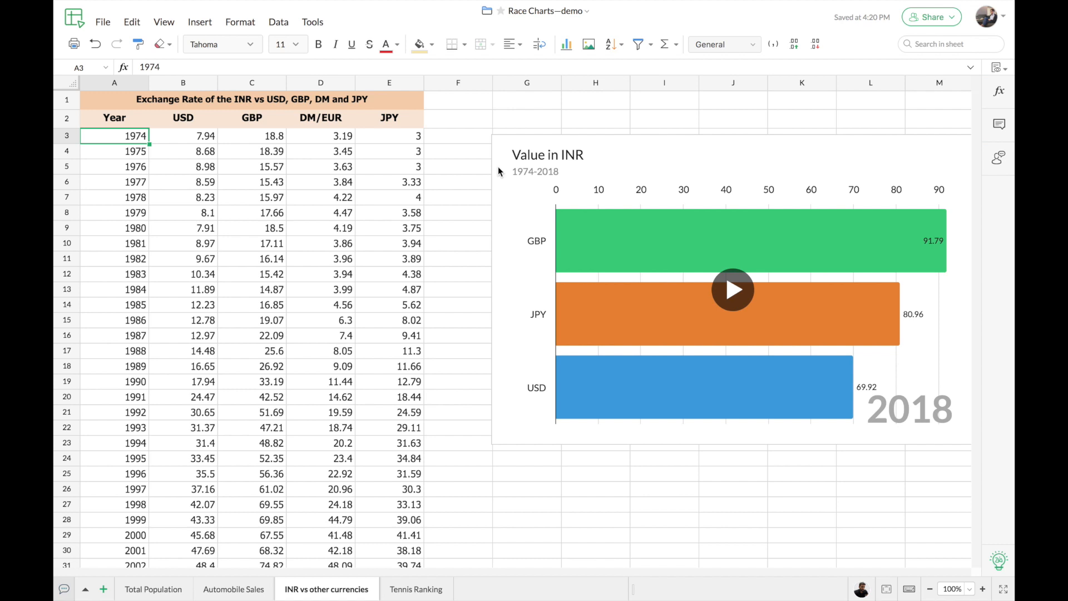
scroll(498, 167, "right", 2)
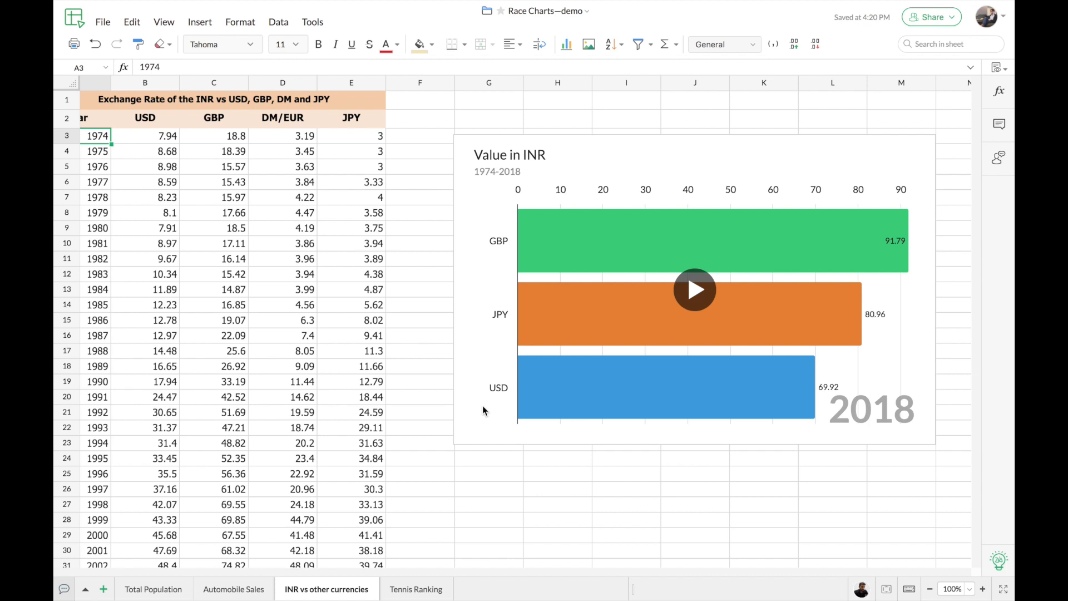
left_click(695, 289)
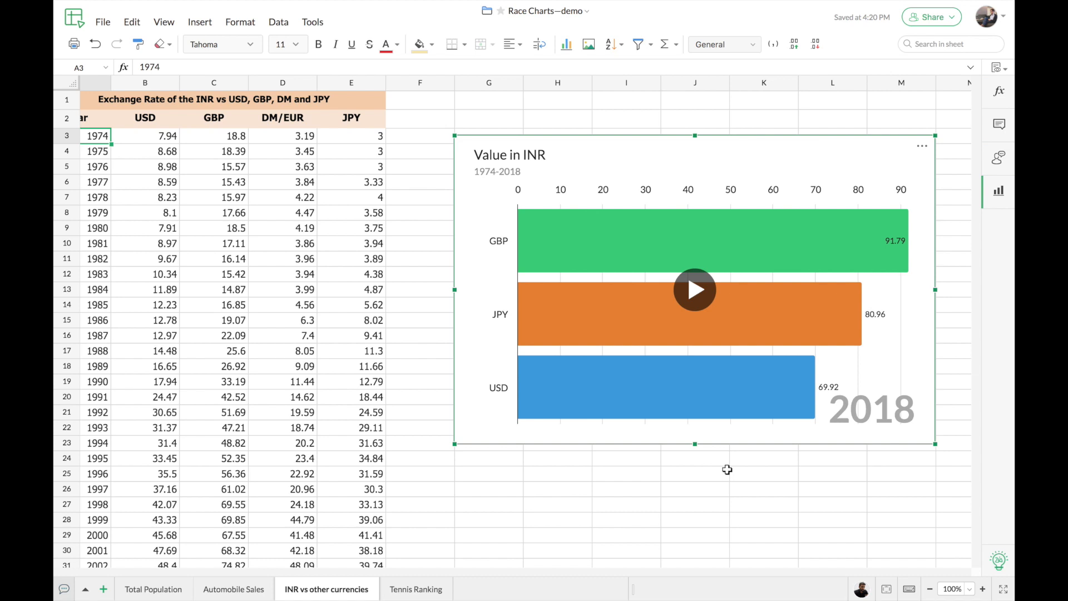
left_click(414, 590)
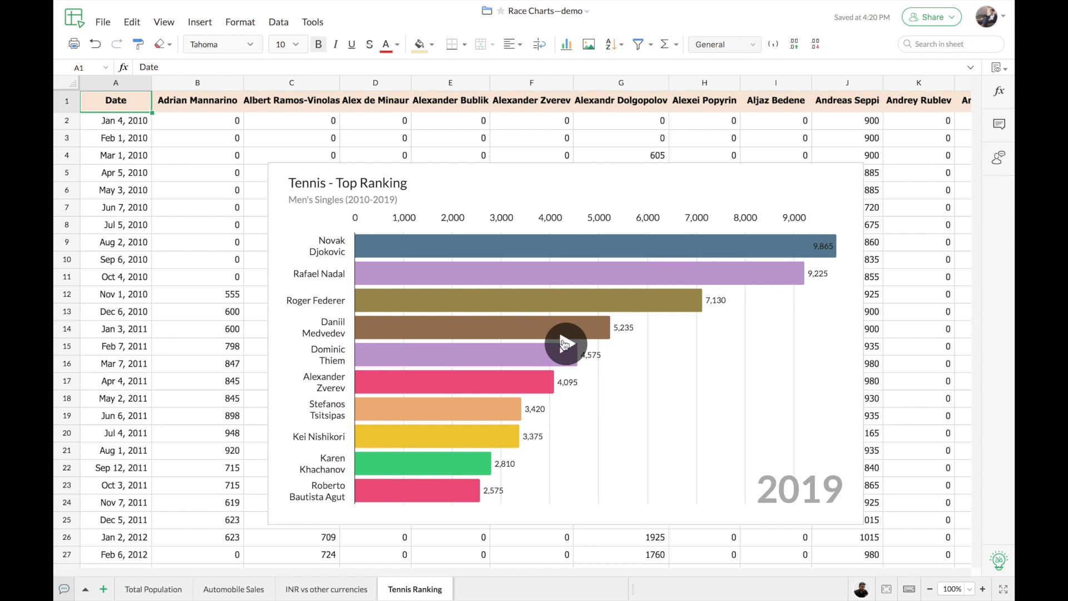
left_click(564, 343)
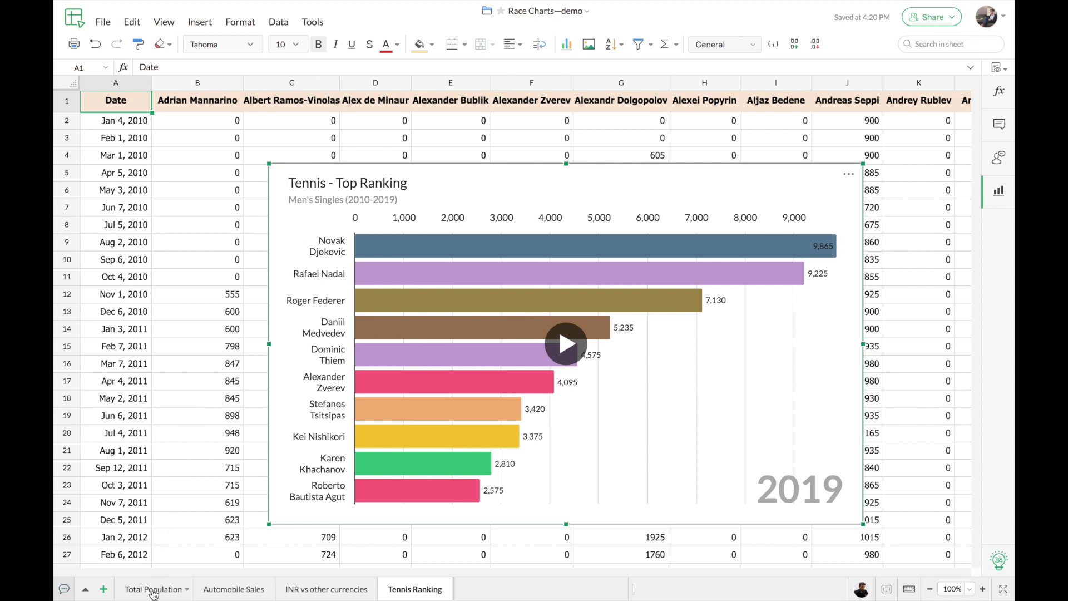
Step: On the Total Population sheet, play, pause and stop the race chart's animation through the chart's own options
left_click(153, 591)
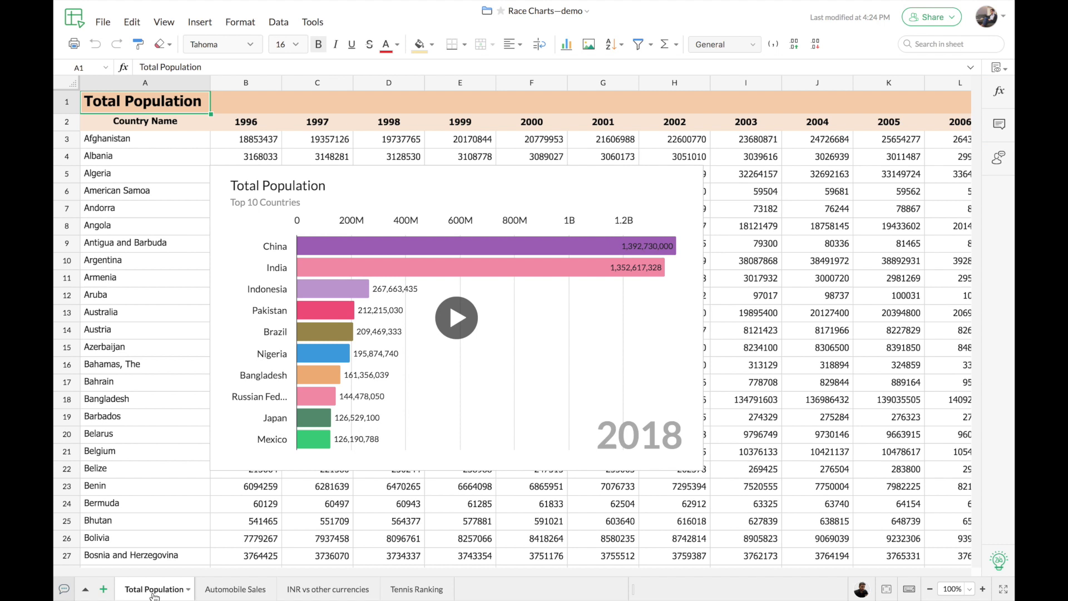
left_click(402, 199)
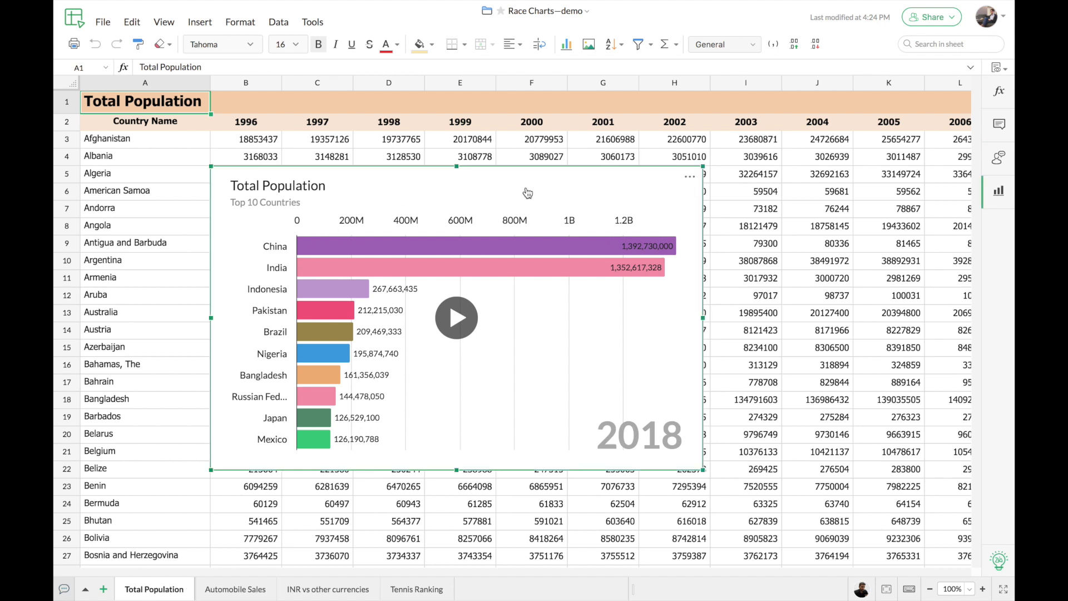
left_click(690, 179)
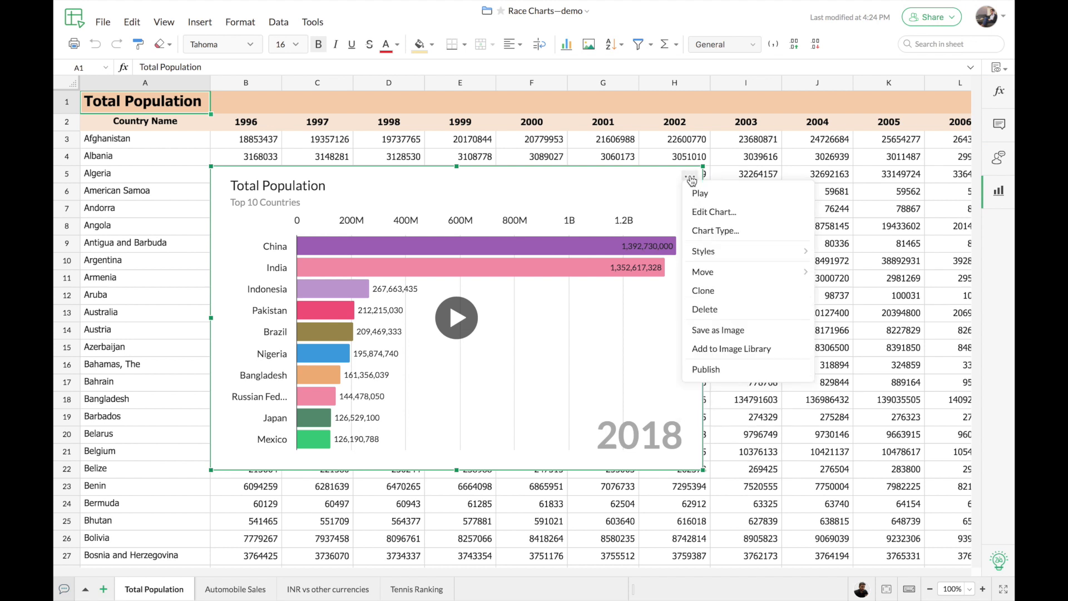
left_click(720, 196)
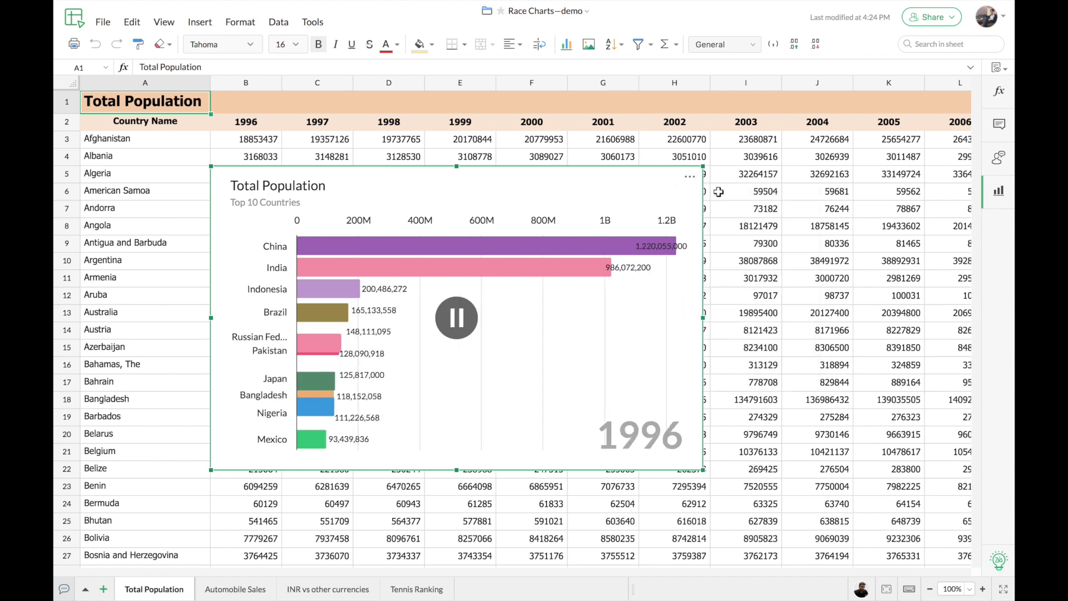
left_click(690, 177)
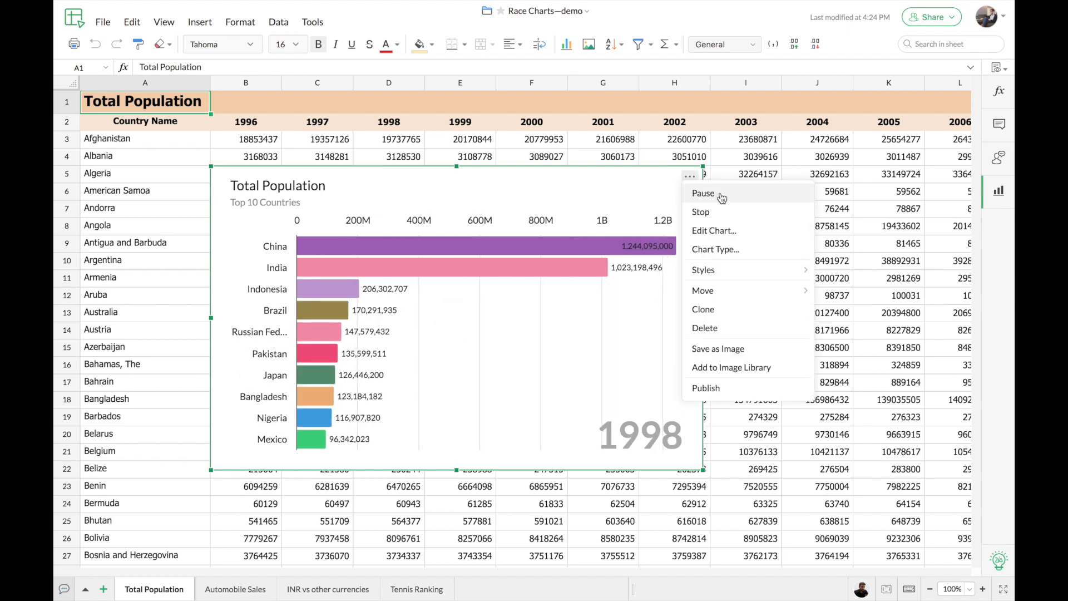
left_click(704, 195)
left_click(691, 179)
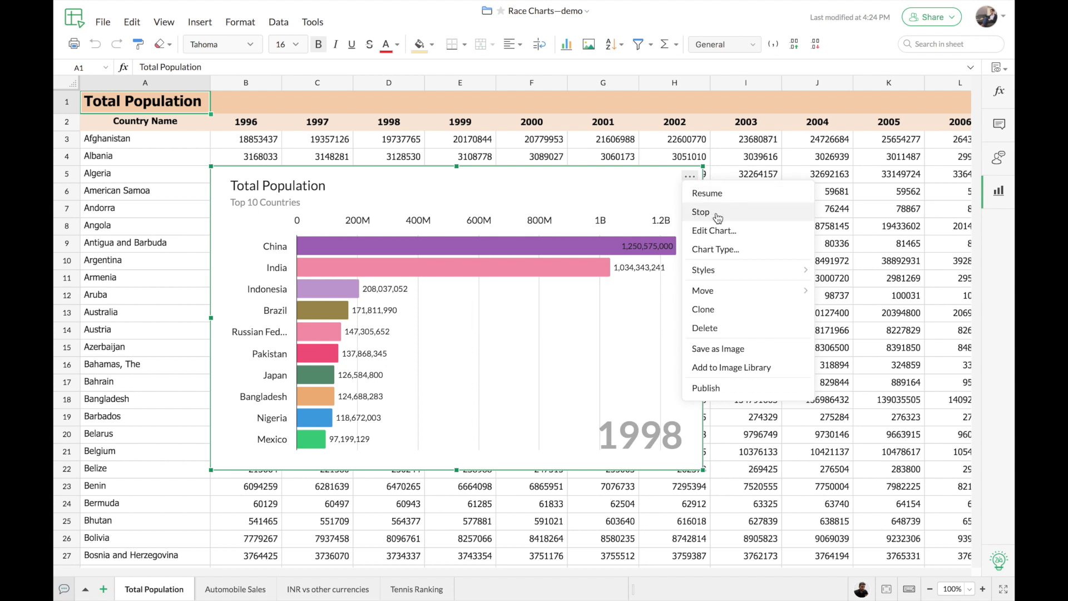
left_click(718, 217)
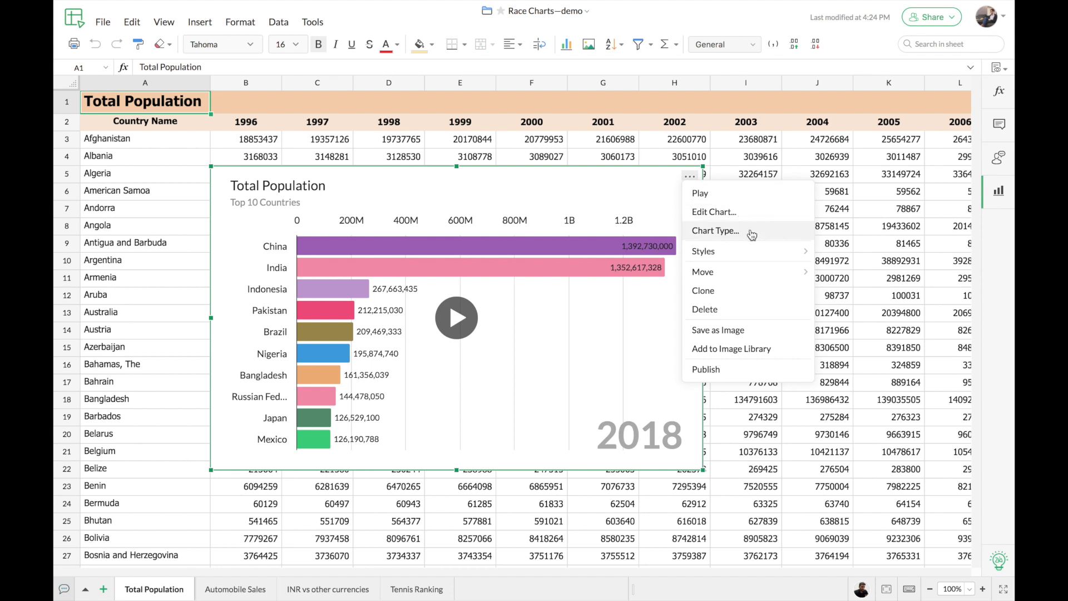
Step: Publish the Total Population race chart and copy its interactive HTML embed code
mouse_move(753, 255)
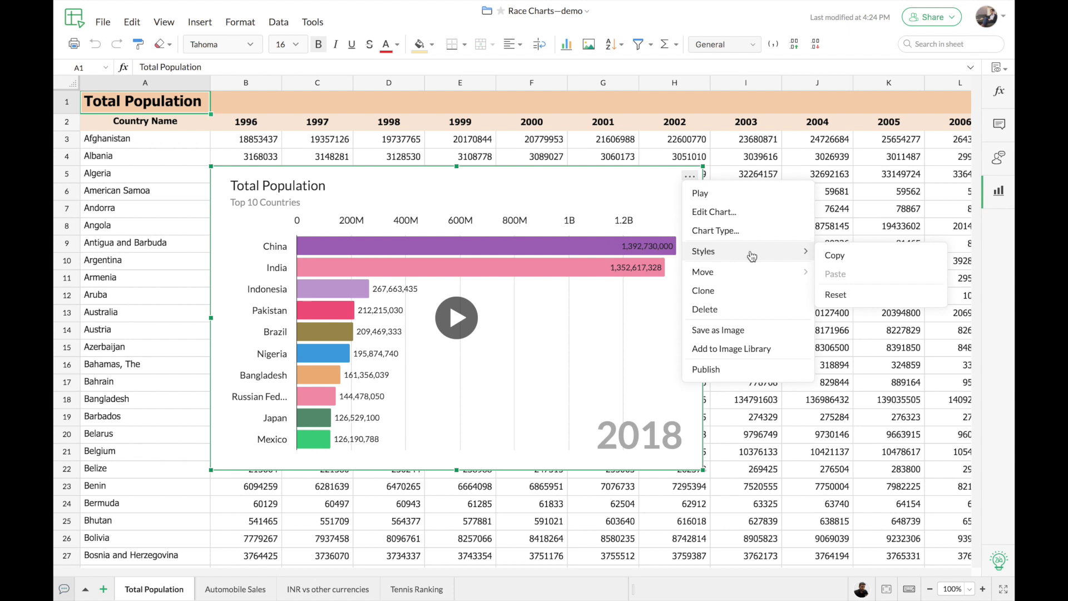
mouse_move(754, 275)
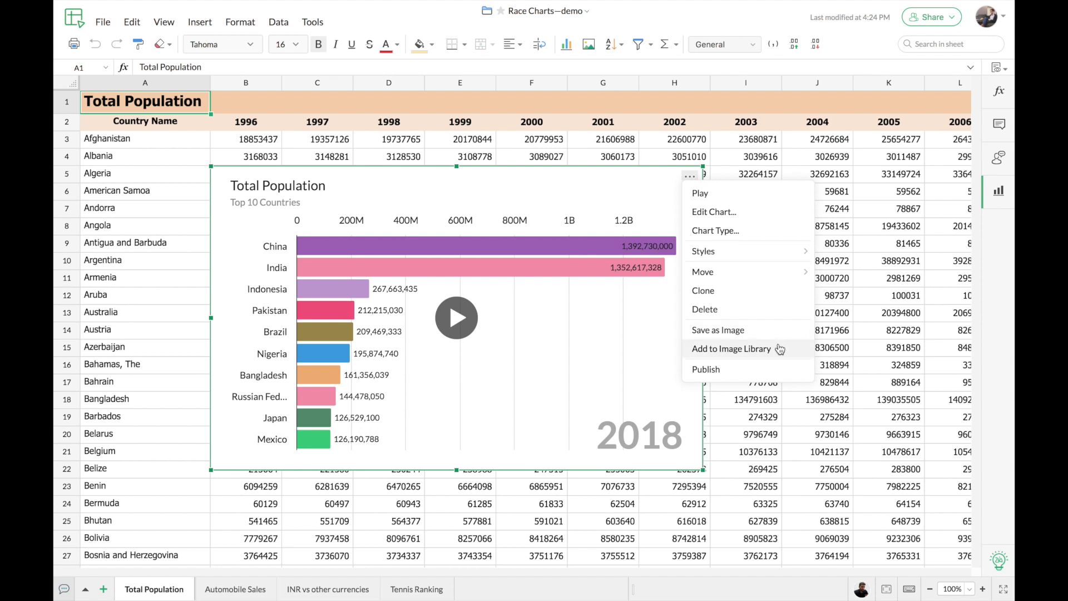
left_click(741, 371)
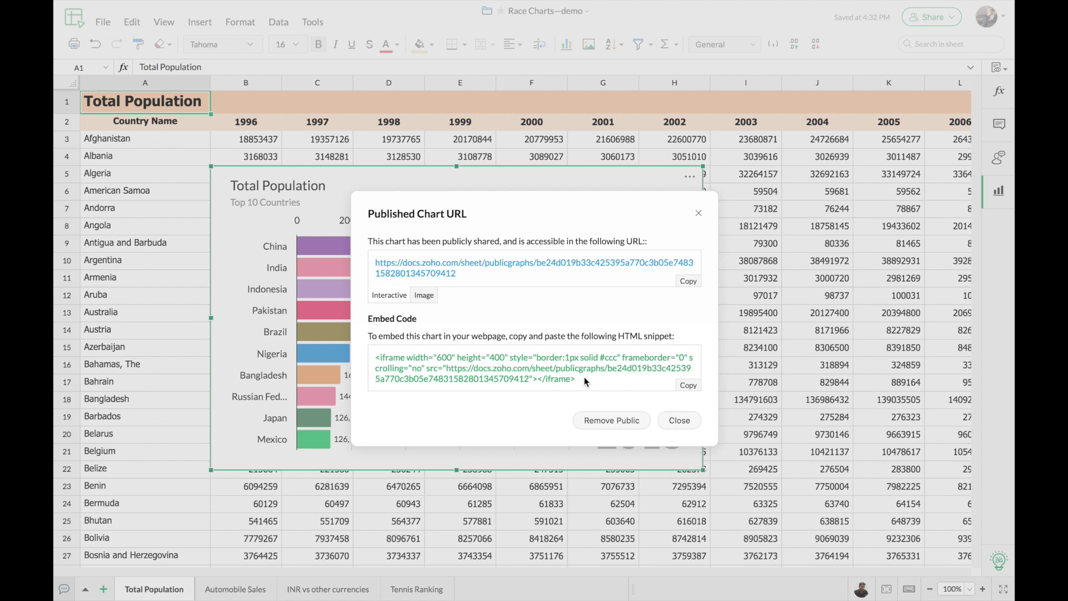
left_click(688, 387)
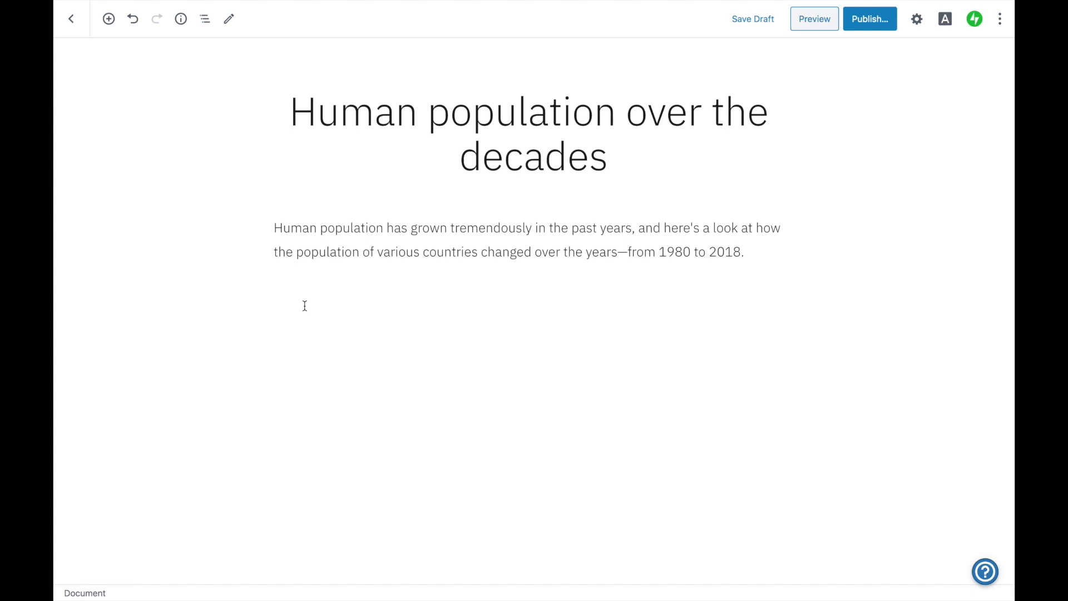
Step: In the WordPress post "Human population over the decades", add a Custom HTML block below the paragraph and paste the chart's embed code
left_click(281, 296)
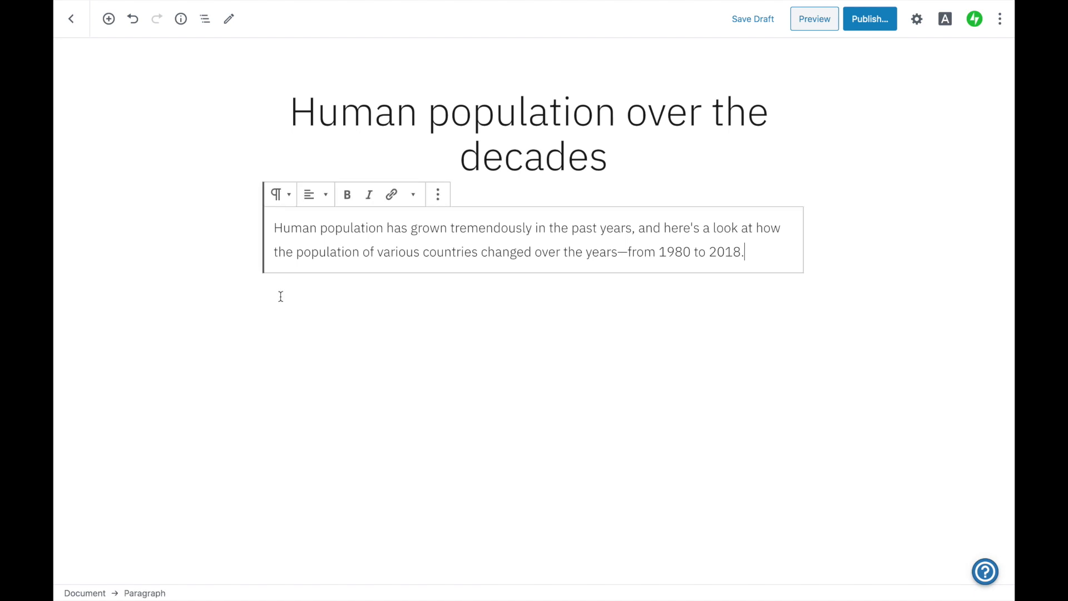
left_click(107, 27)
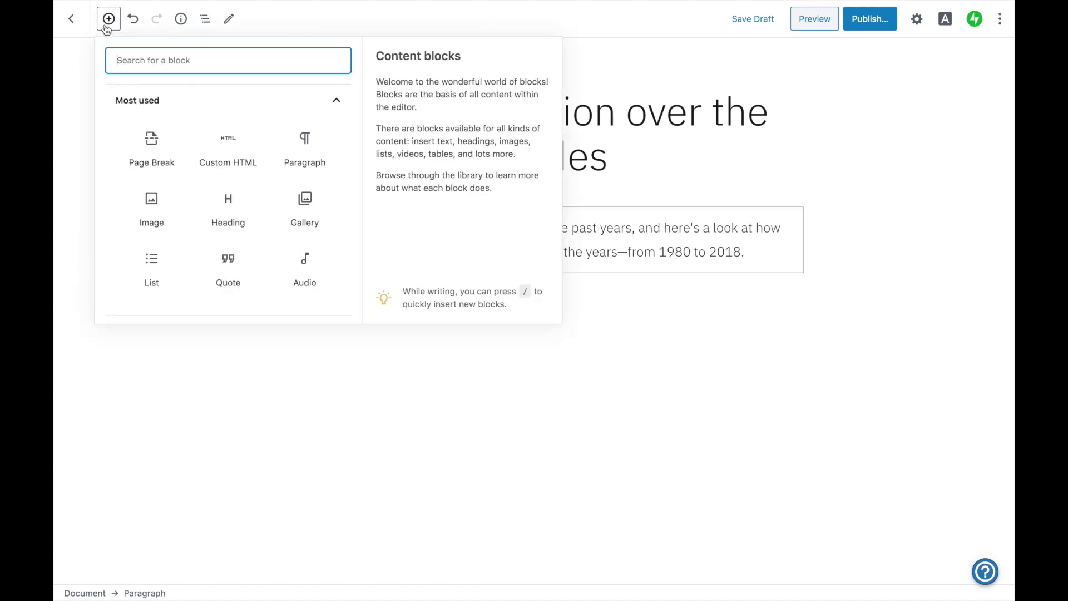
left_click(224, 153)
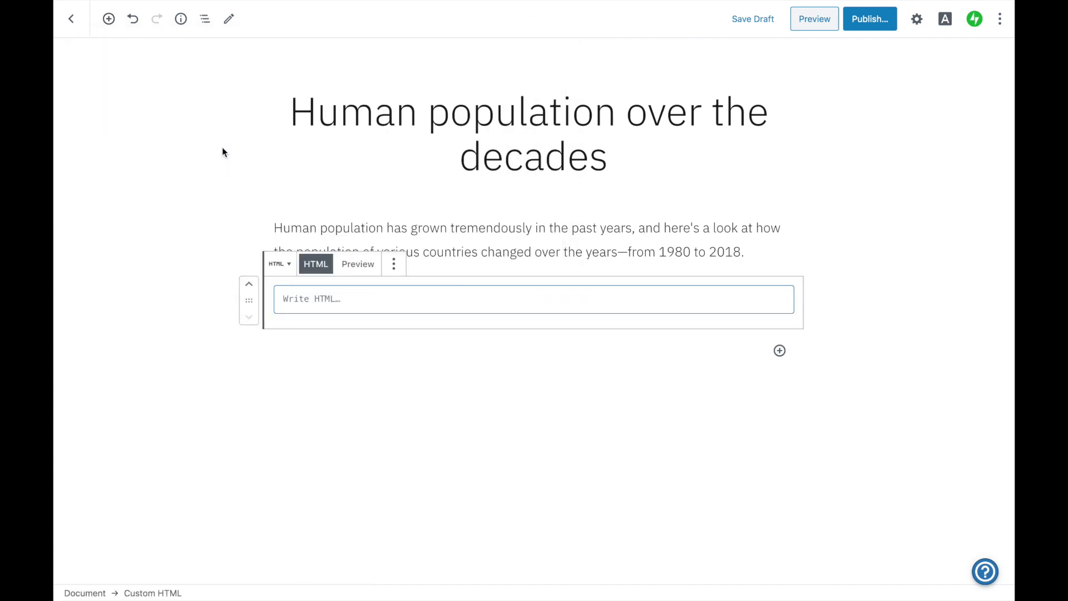
key("ctrl+v")
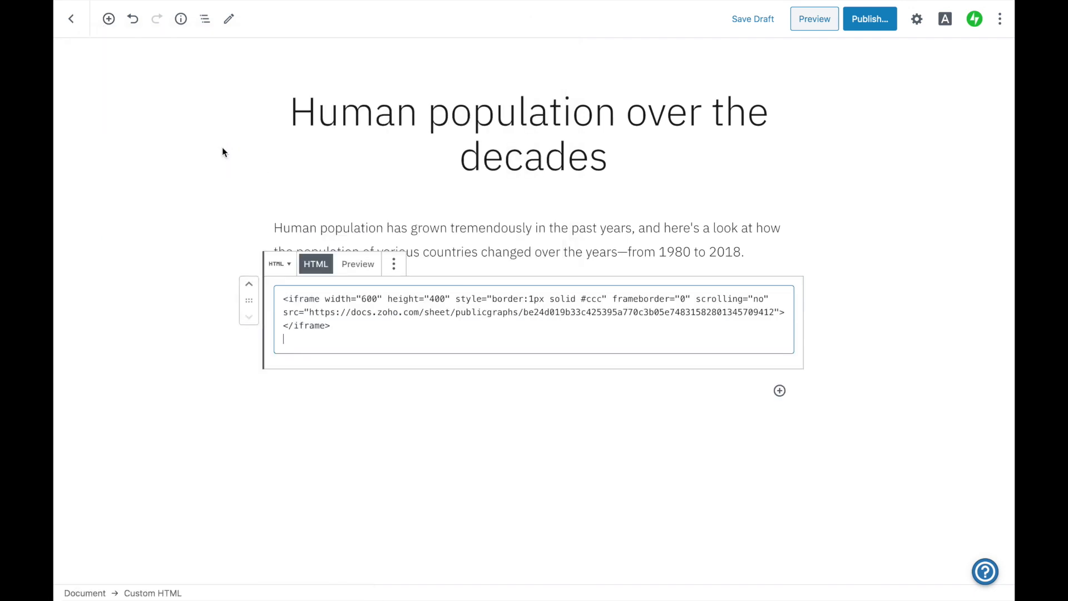
Step: Preview the Custom HTML block and play the embedded Total Population race chart
left_click(356, 265)
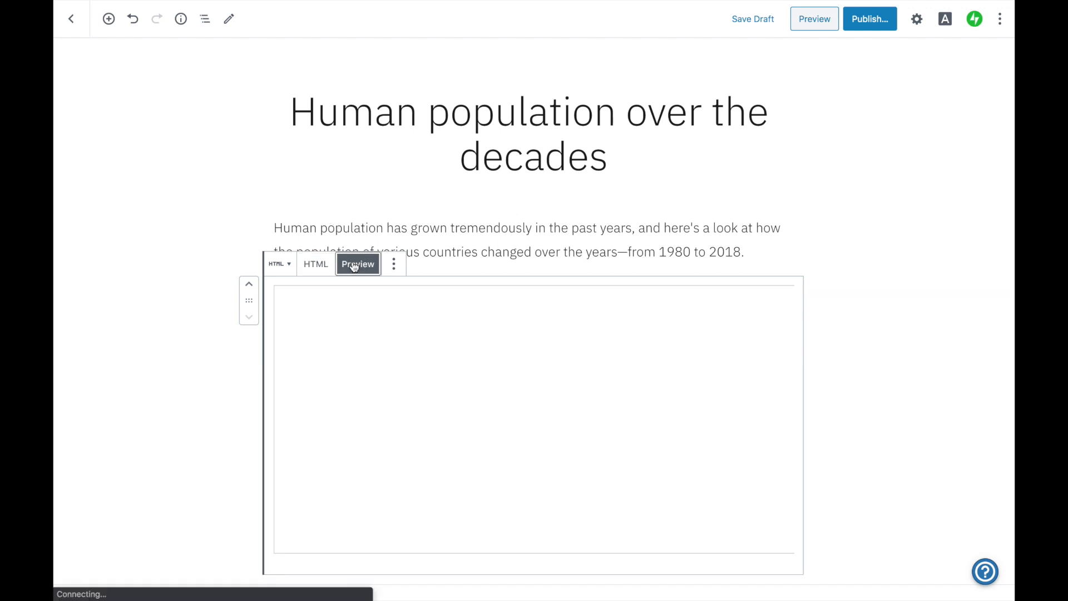
left_click(240, 254)
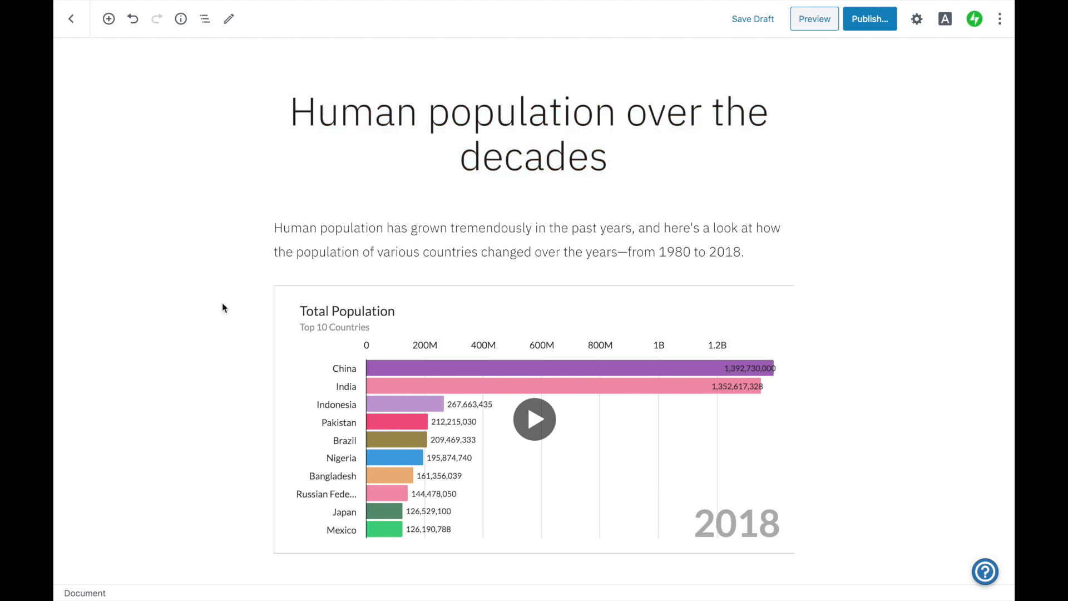
left_click(533, 419)
left_click(533, 419)
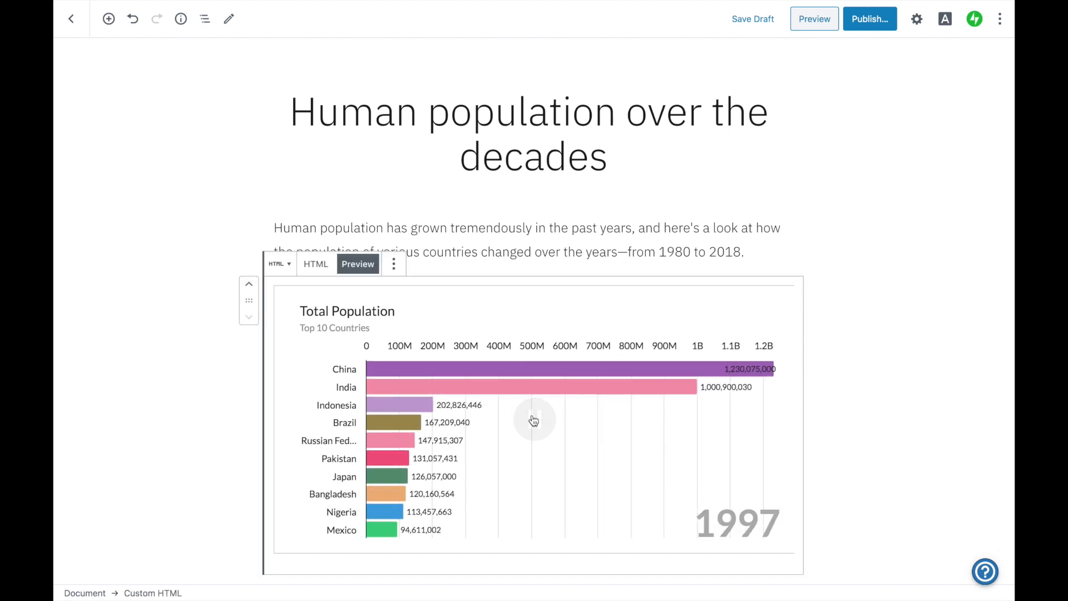